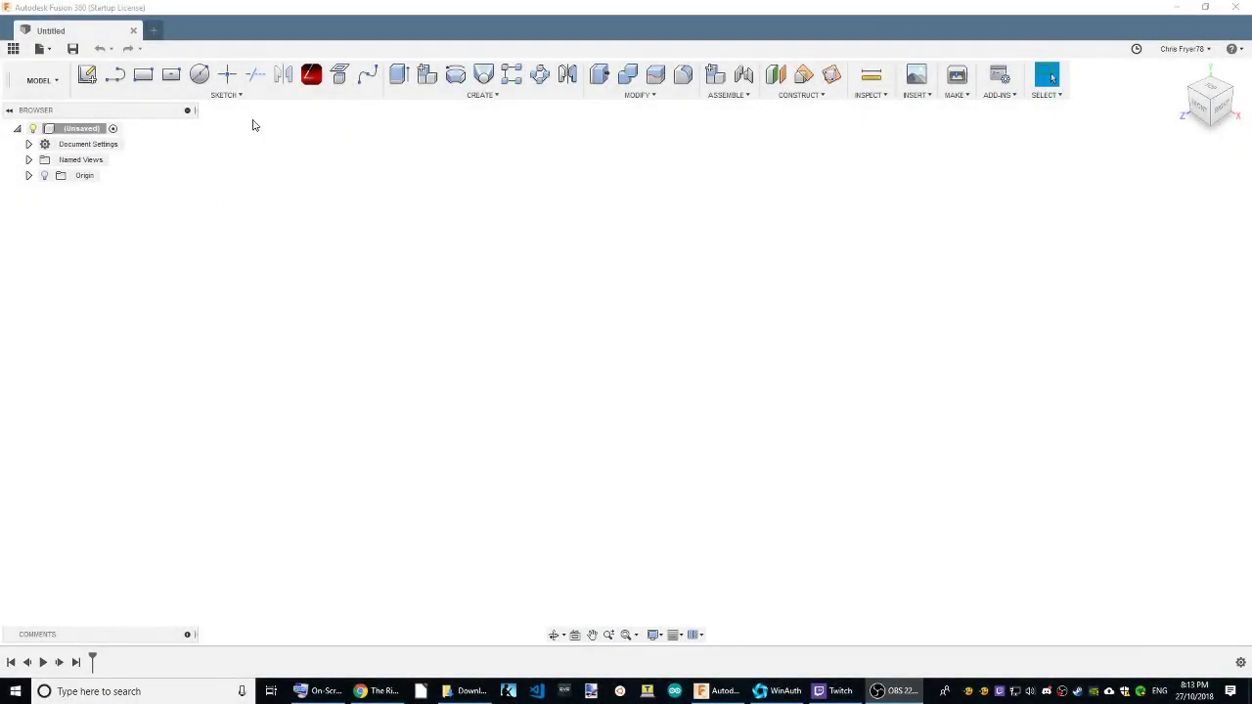
Step: Start a new sketch on the horizontal XY ground plane
click(87, 75)
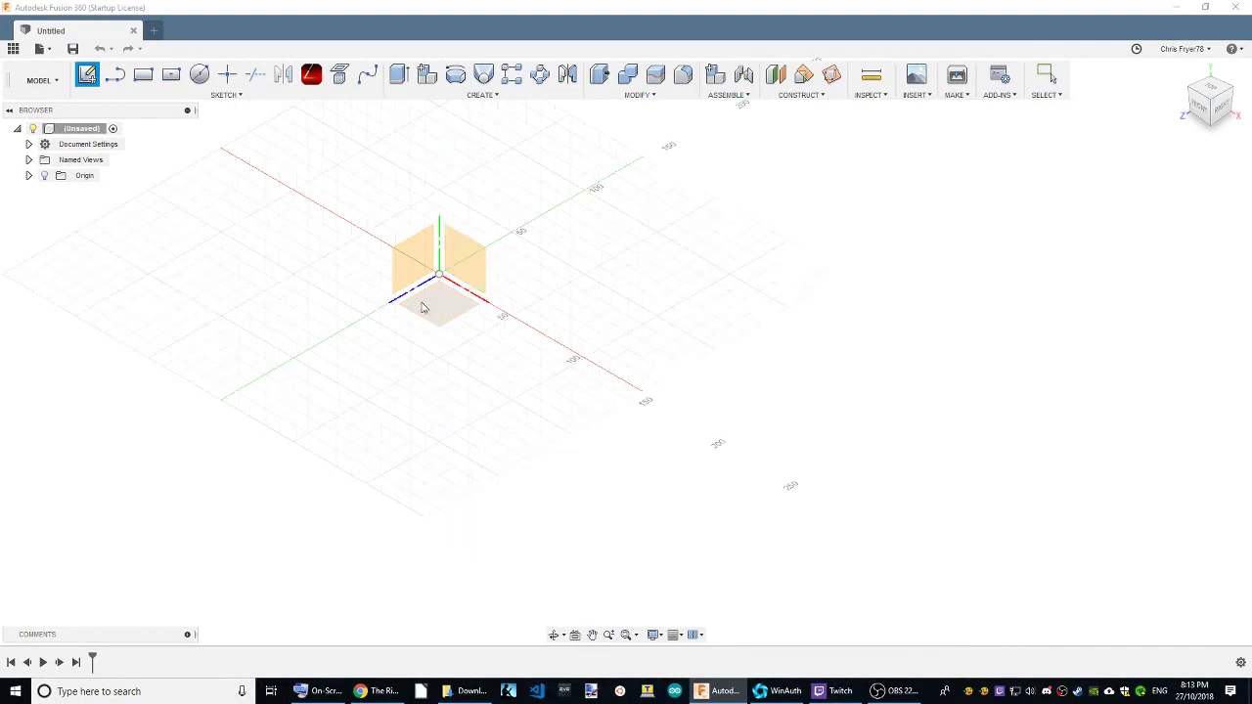
click(453, 311)
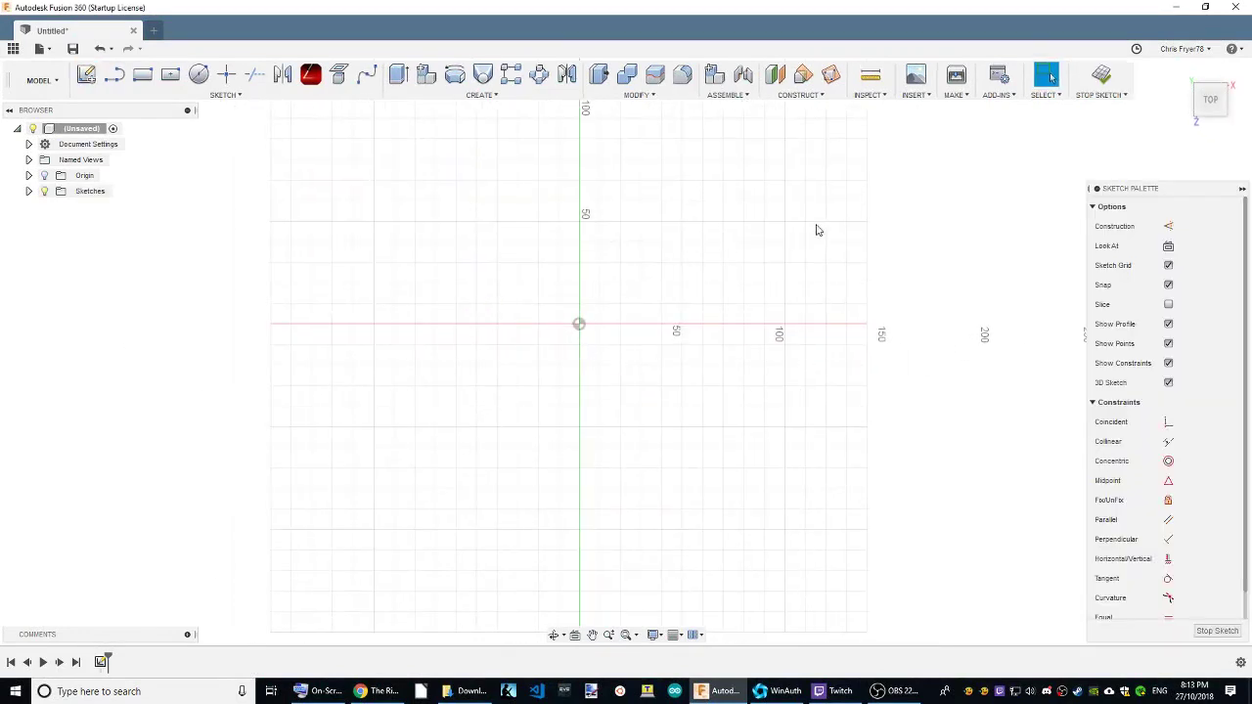
Step: Draw a centre rectangle from the origin, about 100 mm wide
click(170, 75)
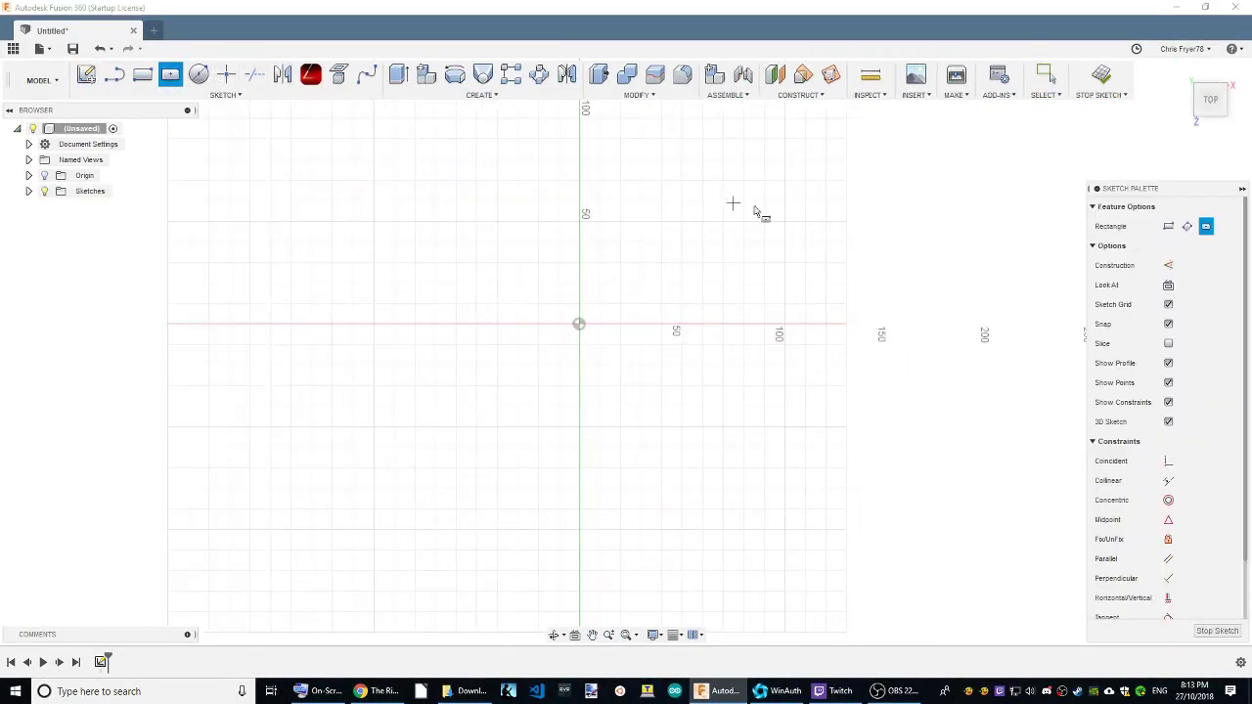
click(579, 325)
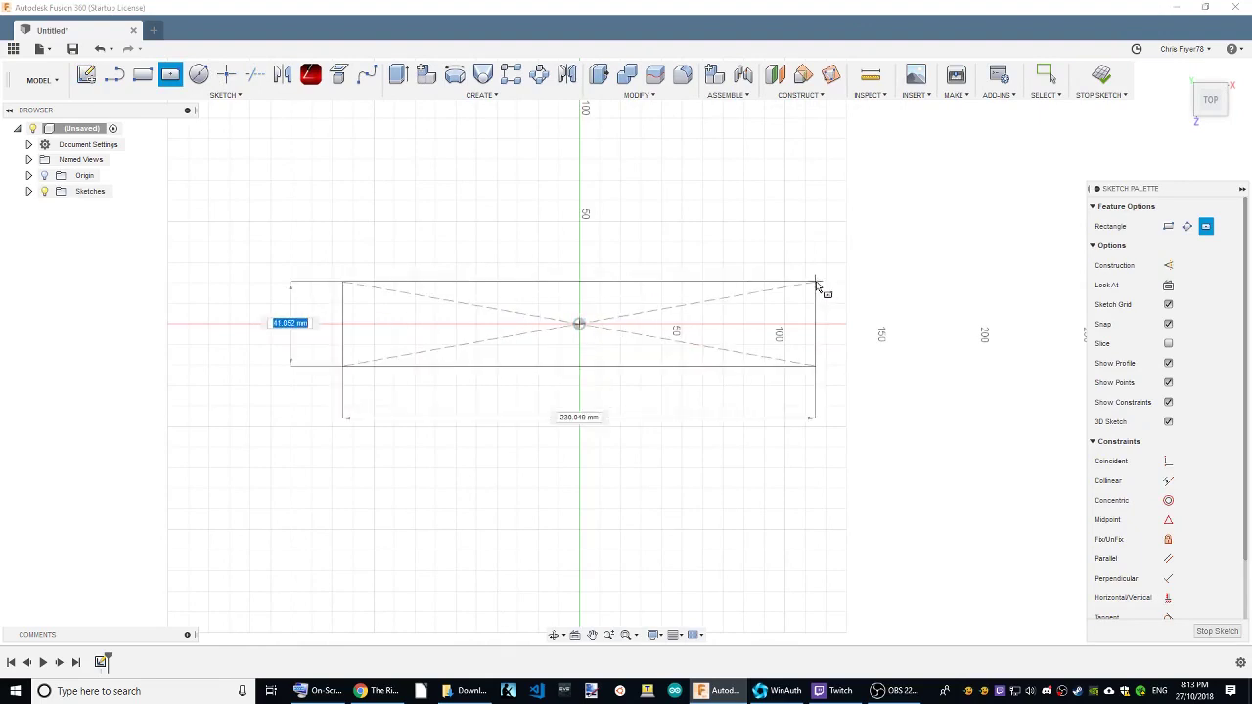
click(680, 224)
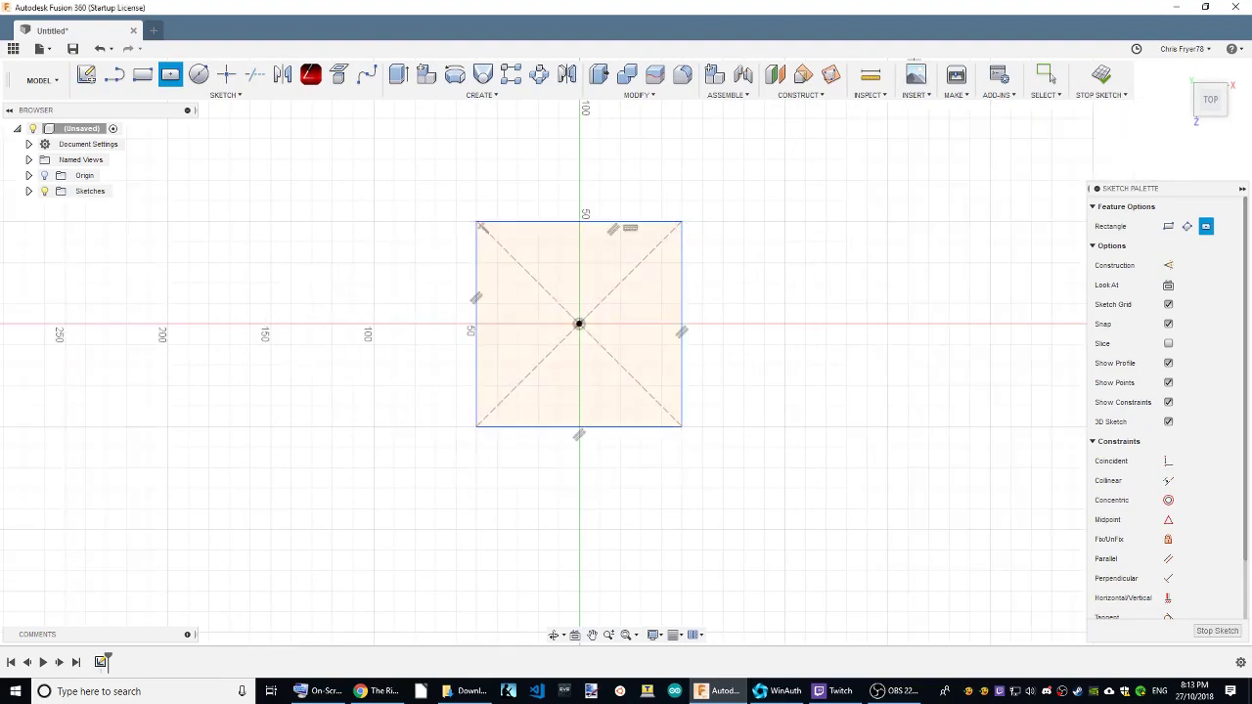
key(Escape)
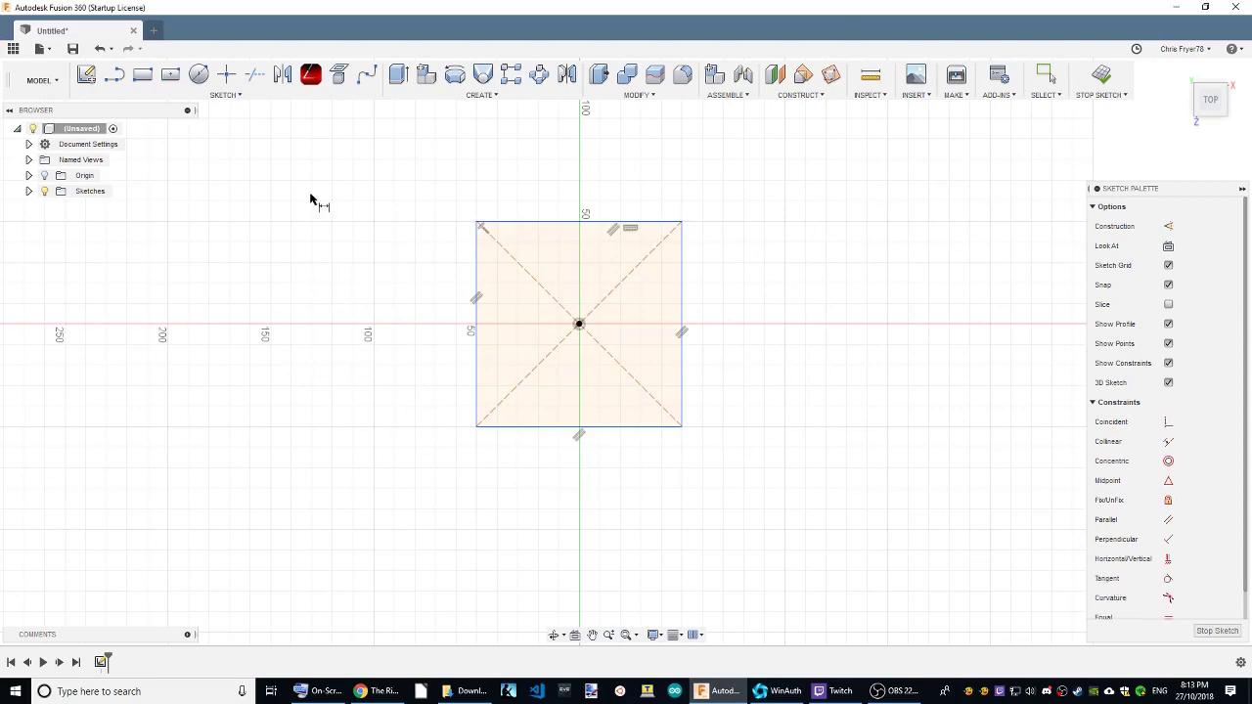
Step: Dimension the right edge 100 mm, make top and right edges equal, and finish the sketch
click(682, 313)
click(746, 303)
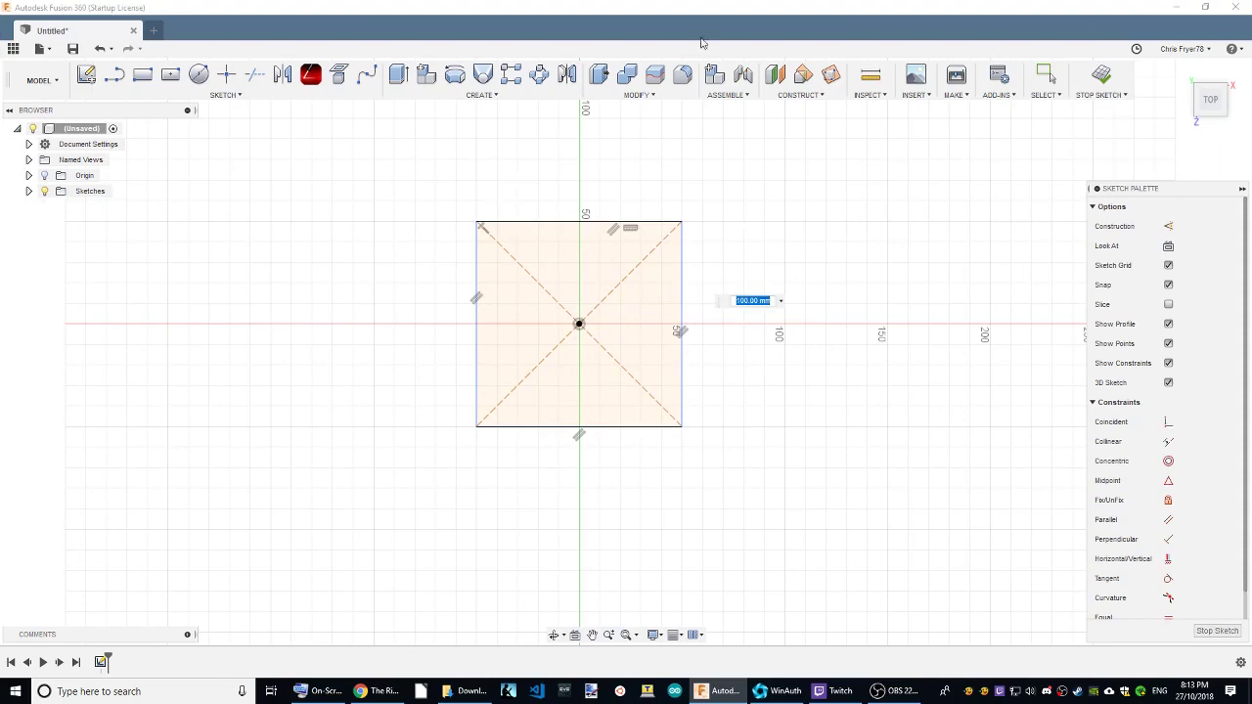
key(Return)
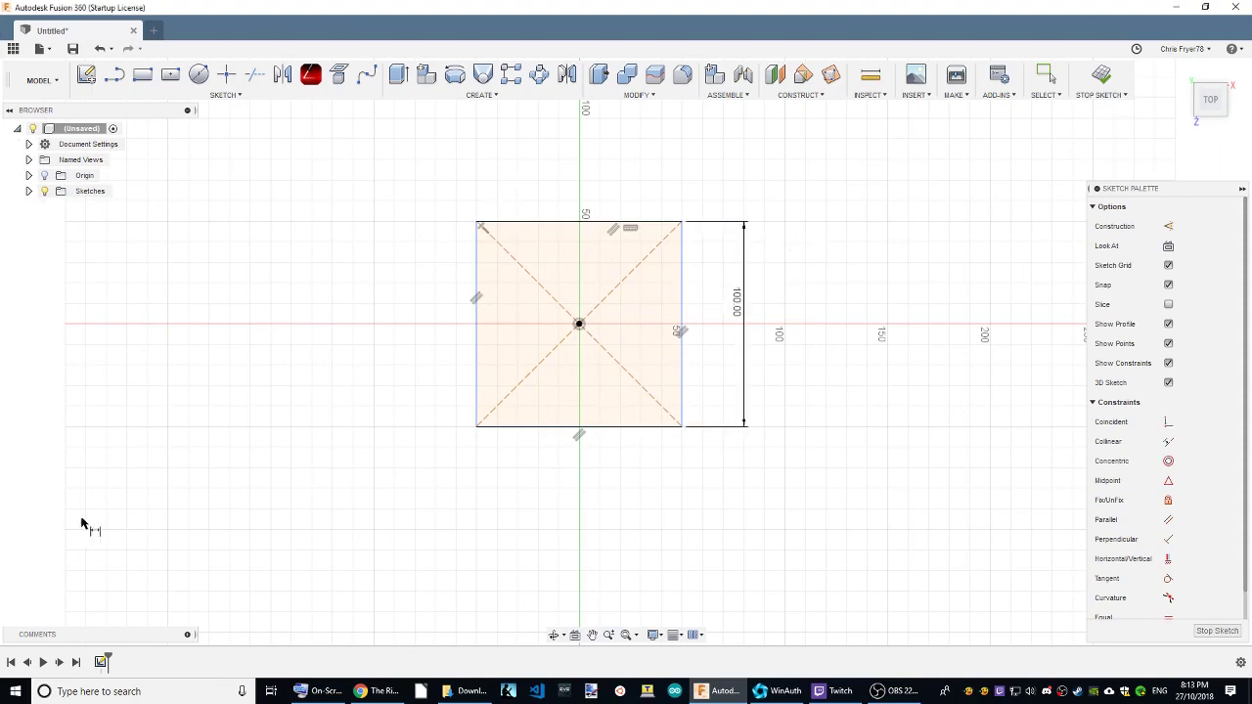
scroll(1217, 615, down, 1)
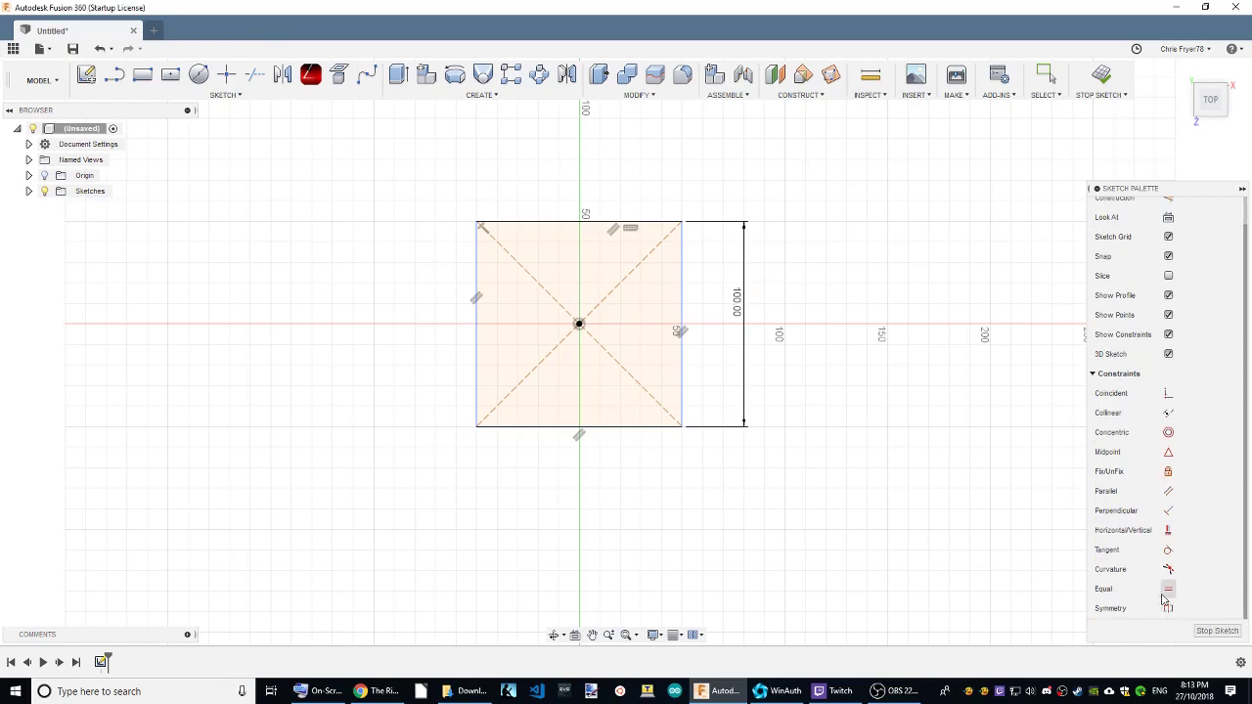
click(683, 265)
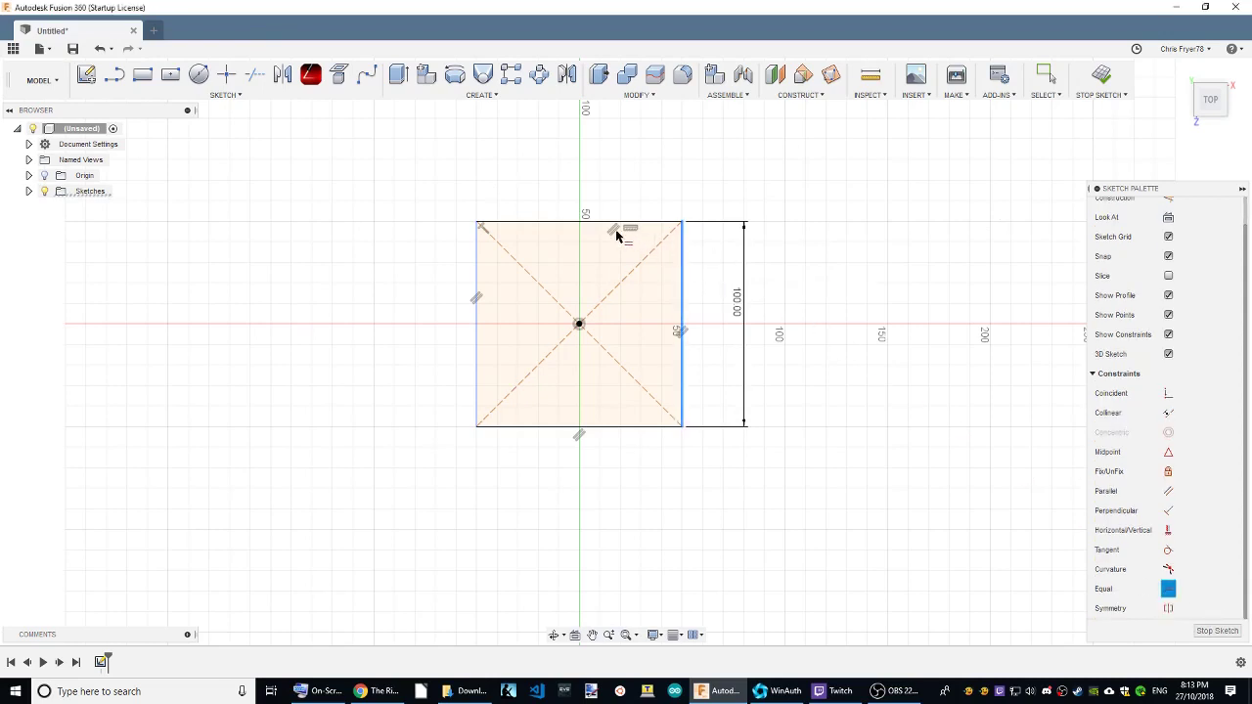
click(583, 222)
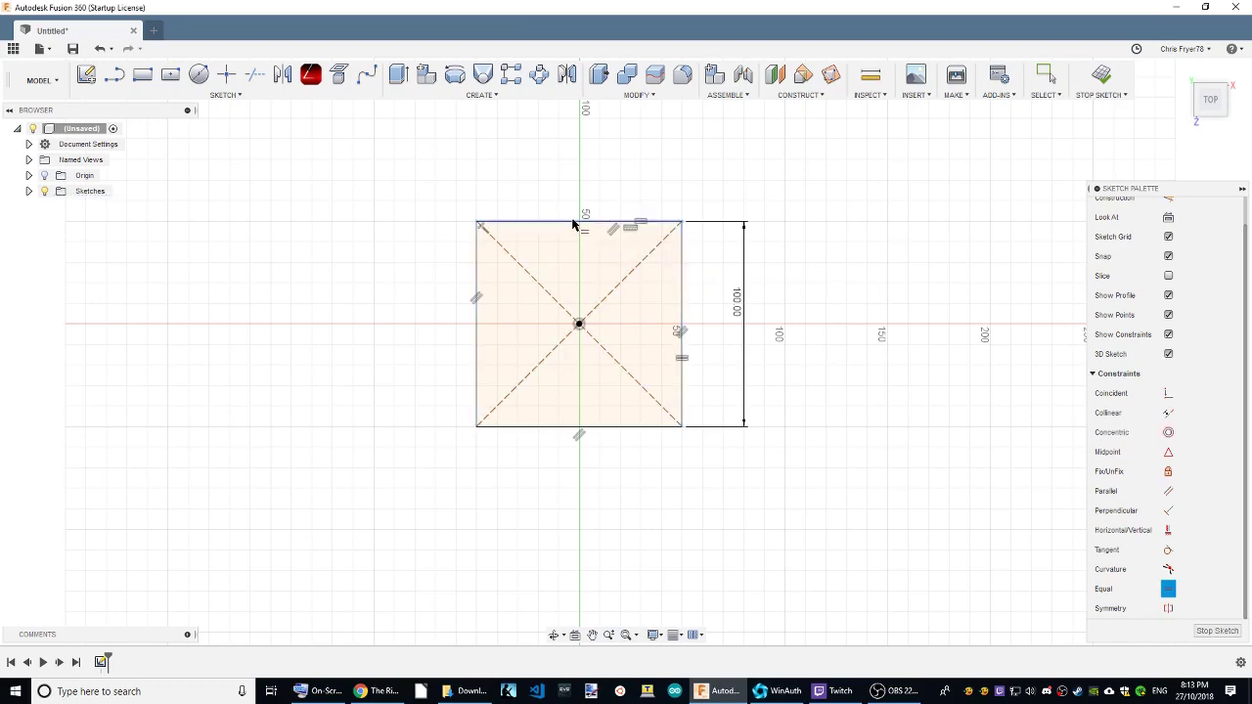
click(1101, 75)
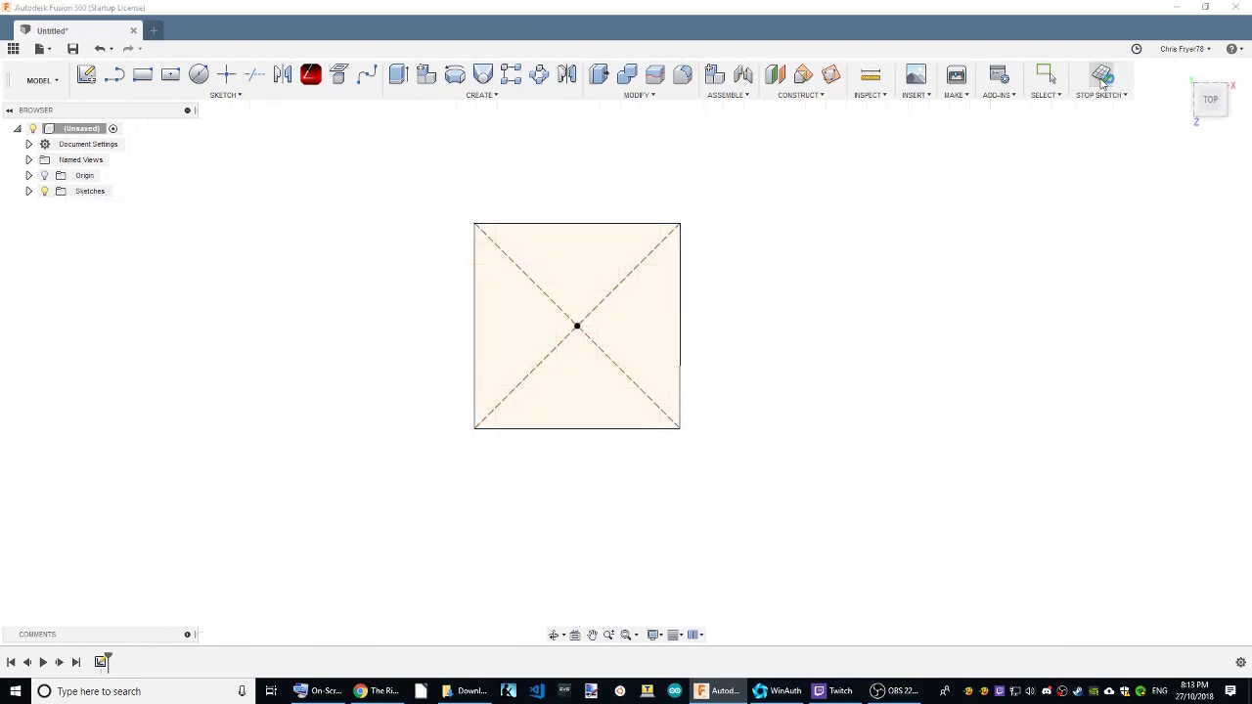
Step: Extrude the square profile symmetrically, 50 mm each side, into a solid cube
click(400, 78)
click(489, 277)
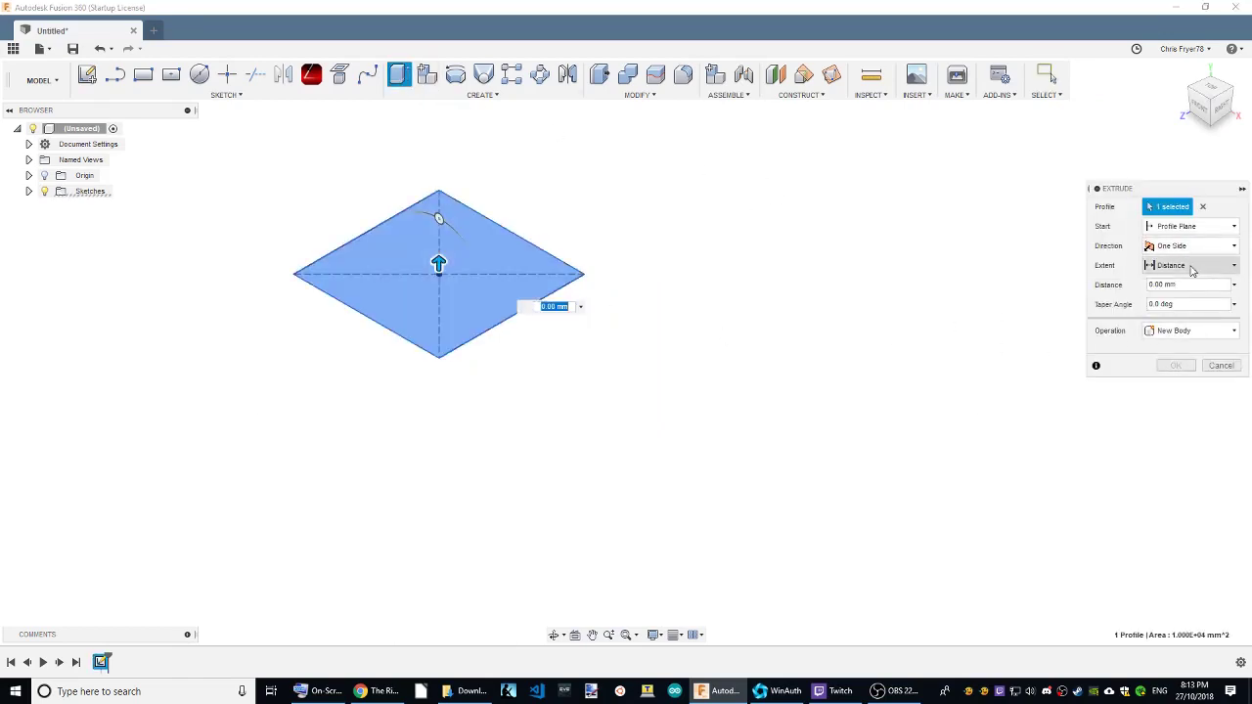
click(1193, 246)
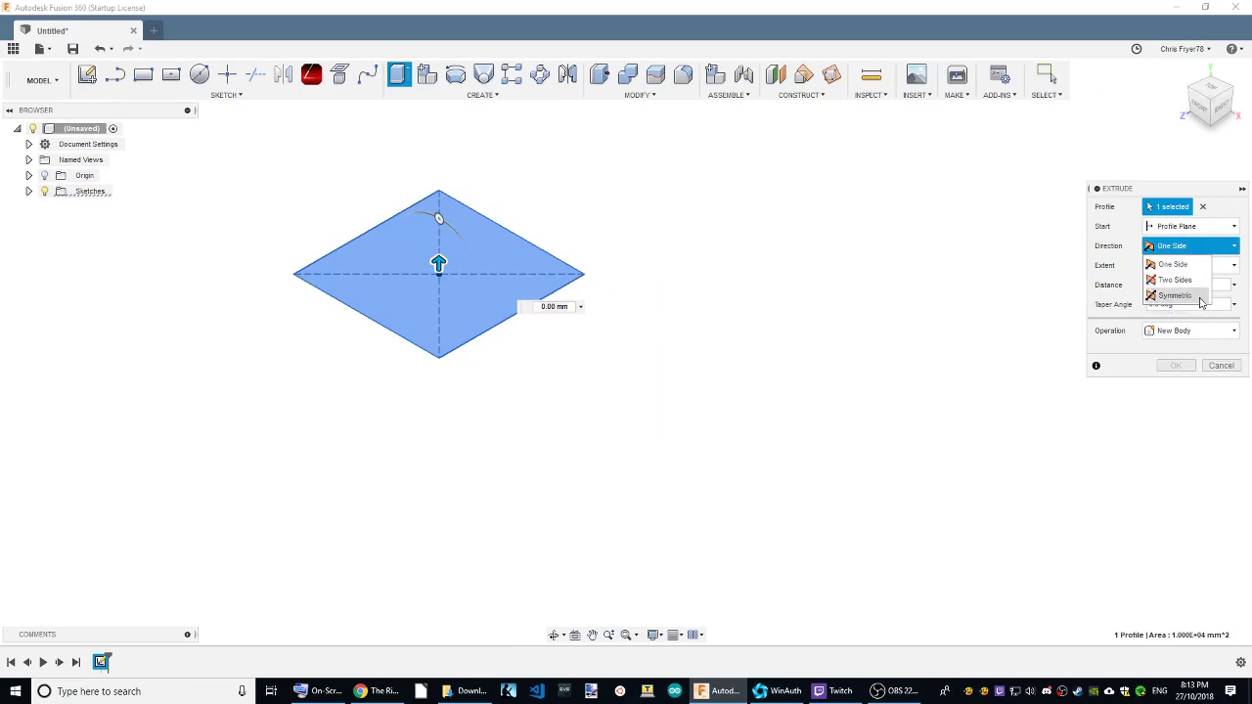
click(1174, 296)
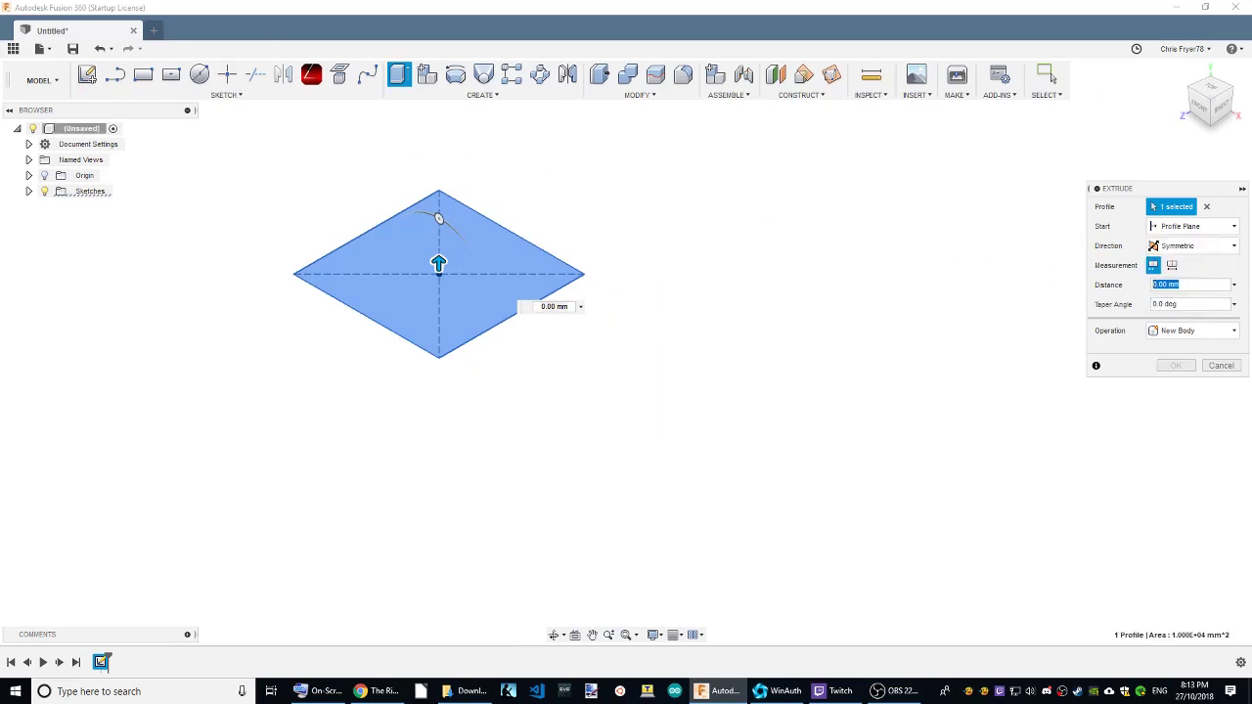
text(50)
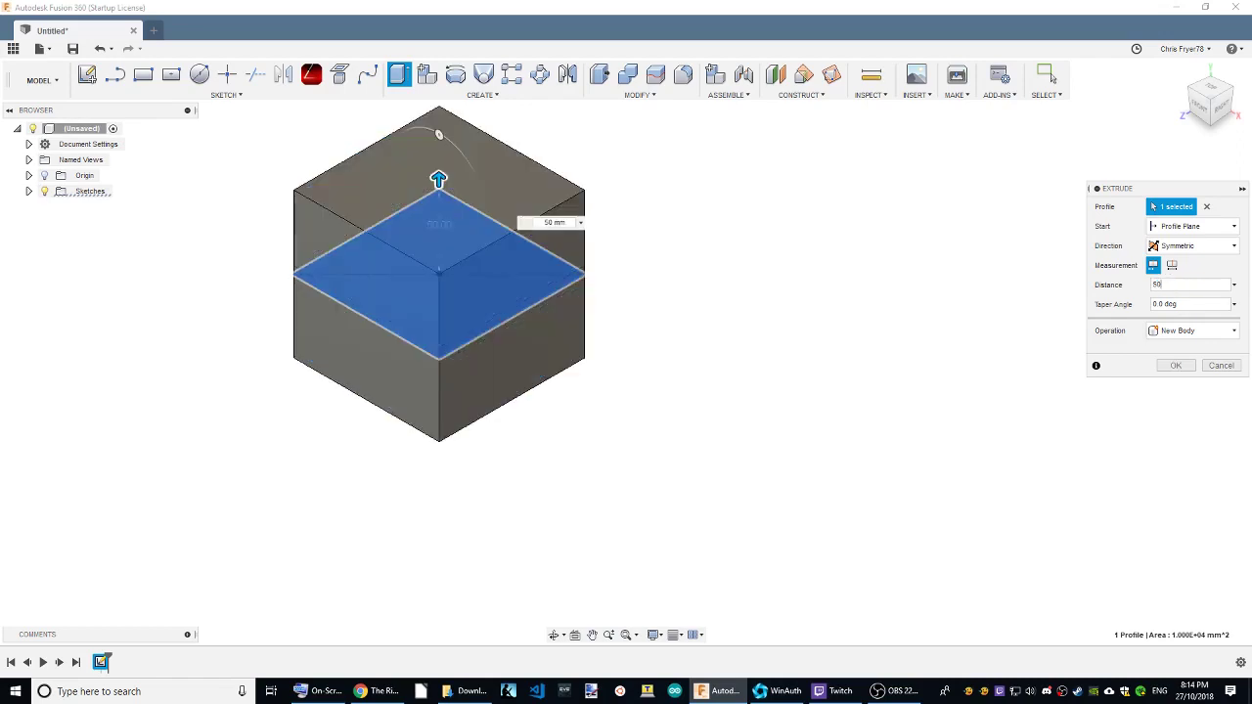
click(1163, 367)
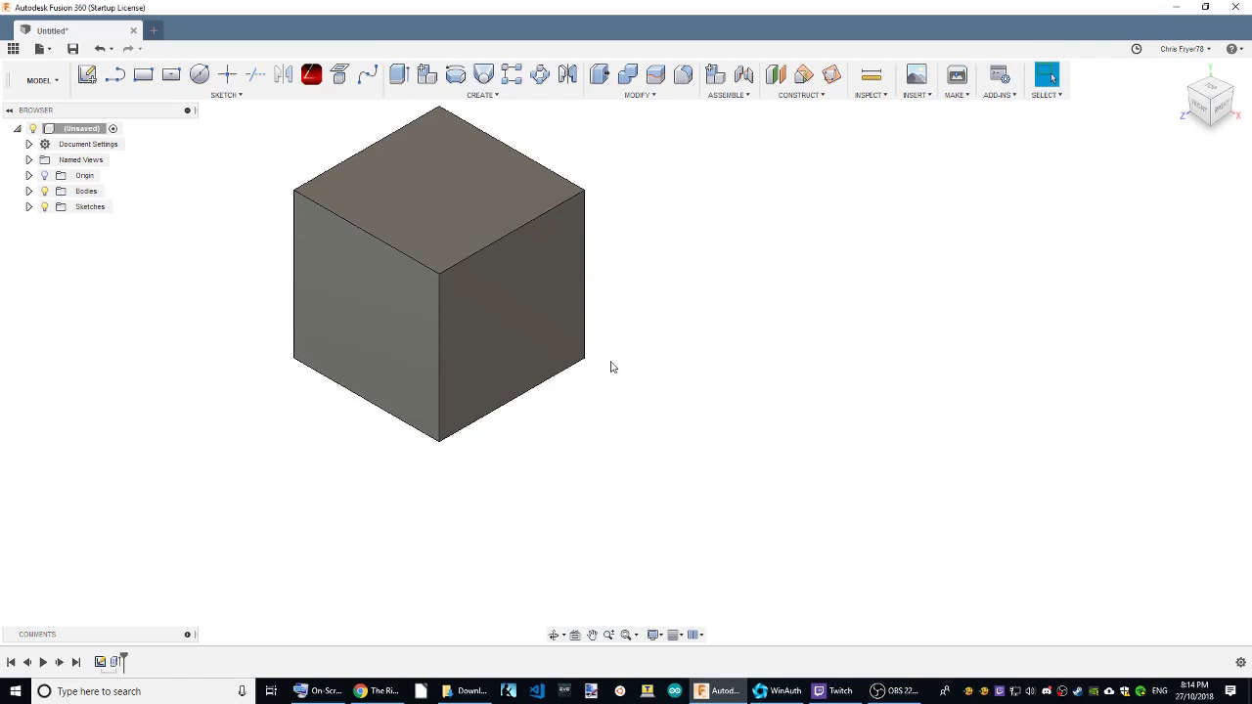
shift+middle_drag(626, 350, 626, 351)
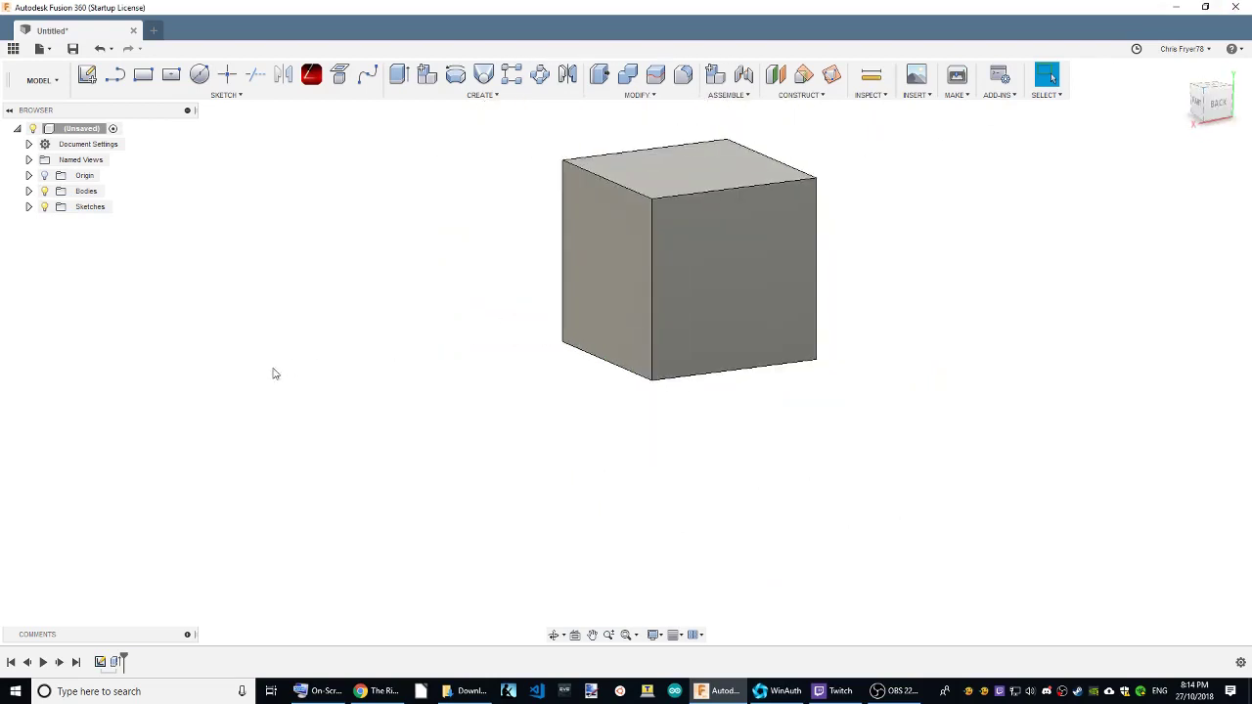
scroll(273, 373, down, 2)
scroll(586, 259, up, 3)
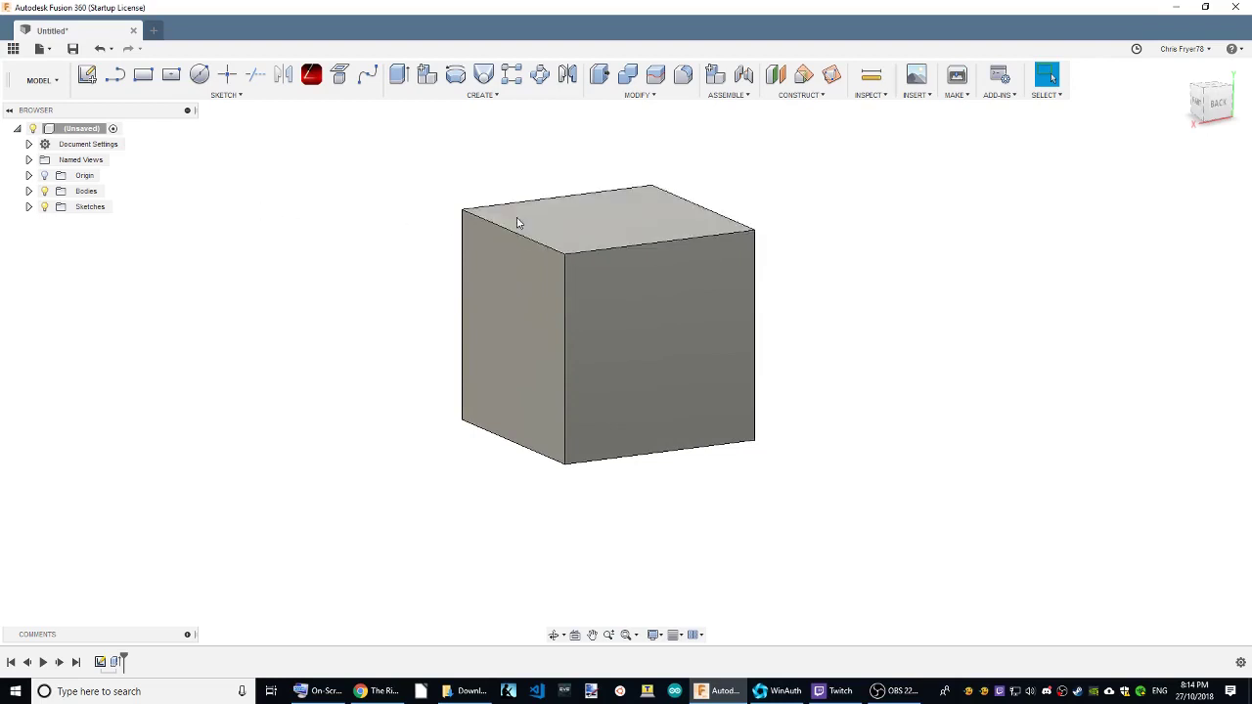
mouse_move(1210, 101)
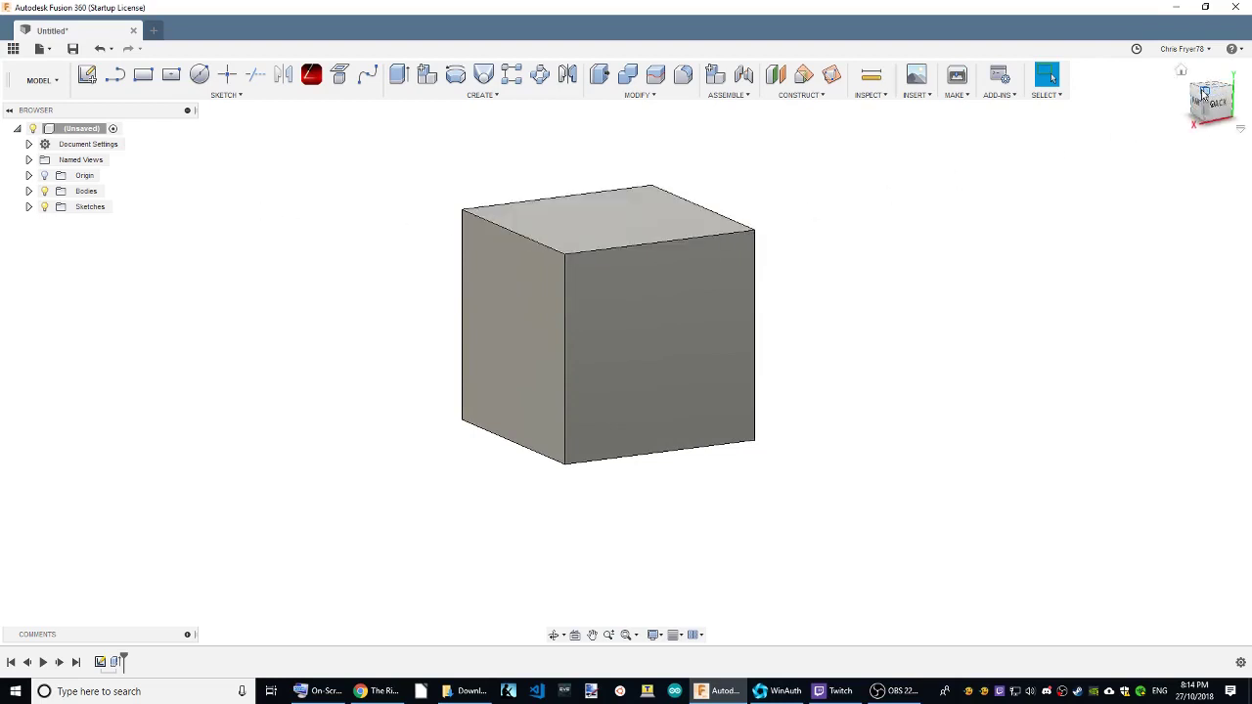
click(1202, 92)
shift+middle_drag(625, 351, 685, 352)
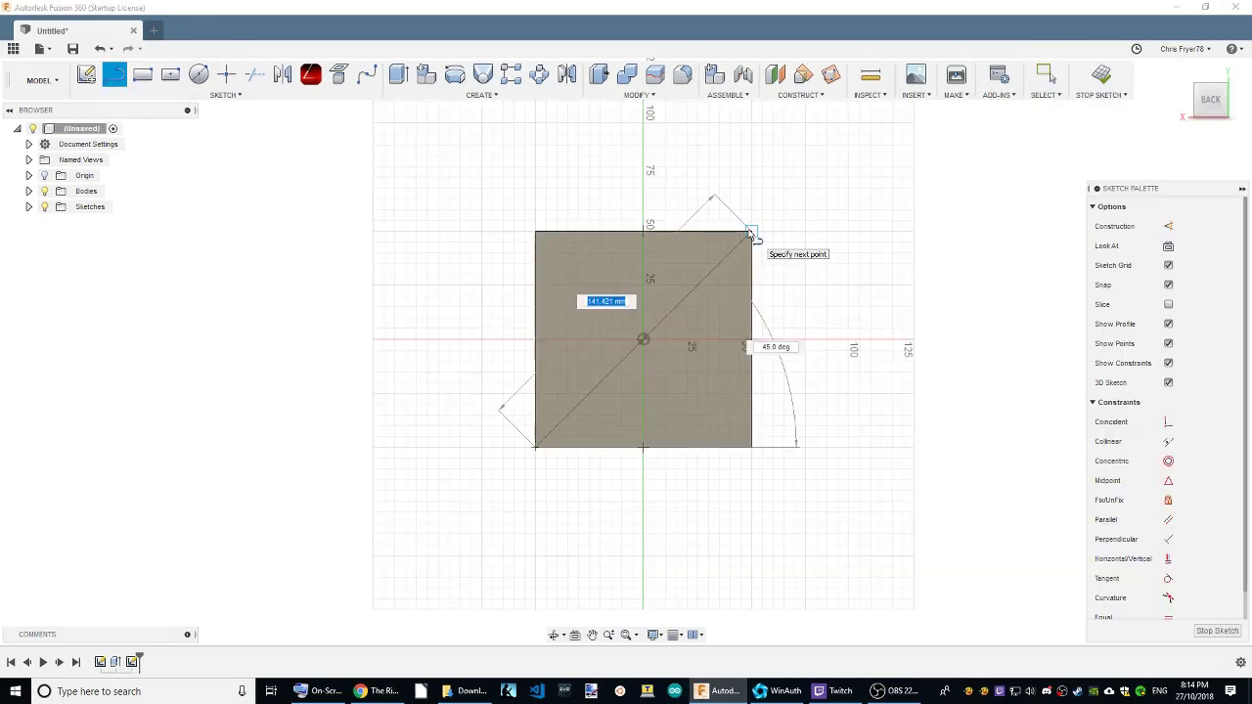
Step: Draw the first face diagonals between cube corners, orbiting to reach each face
click(750, 233)
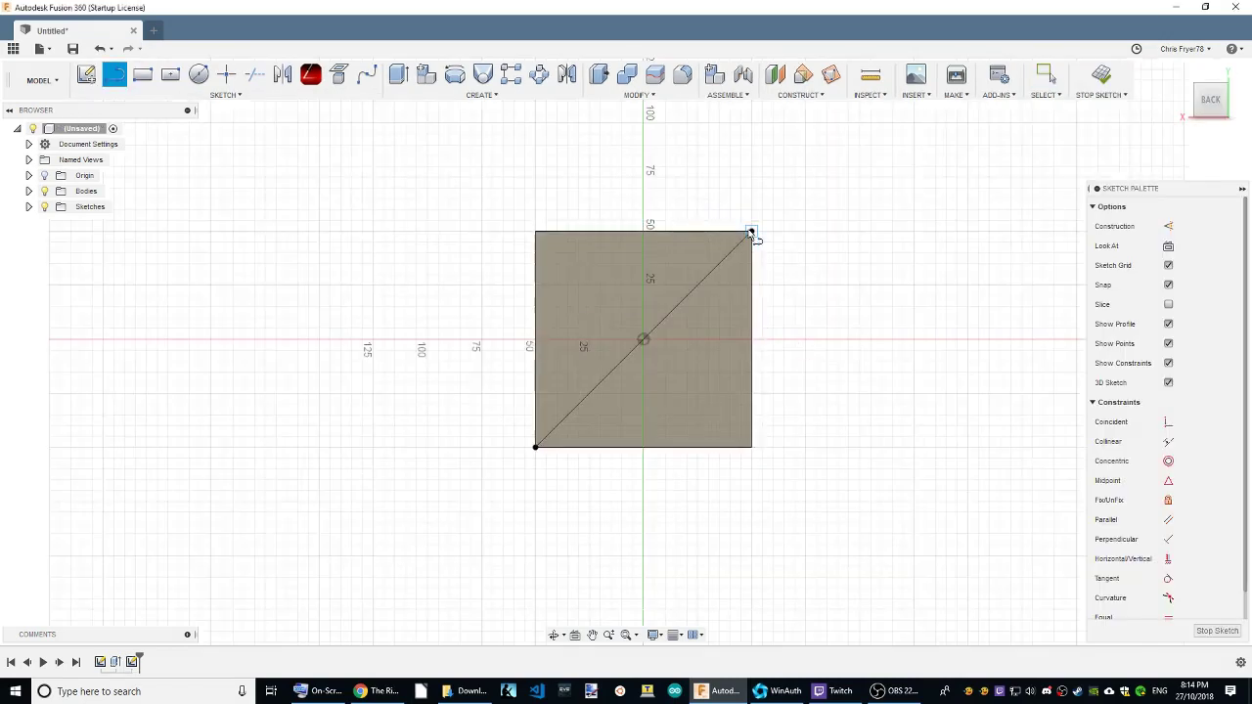
drag(1225, 98, 890, 239)
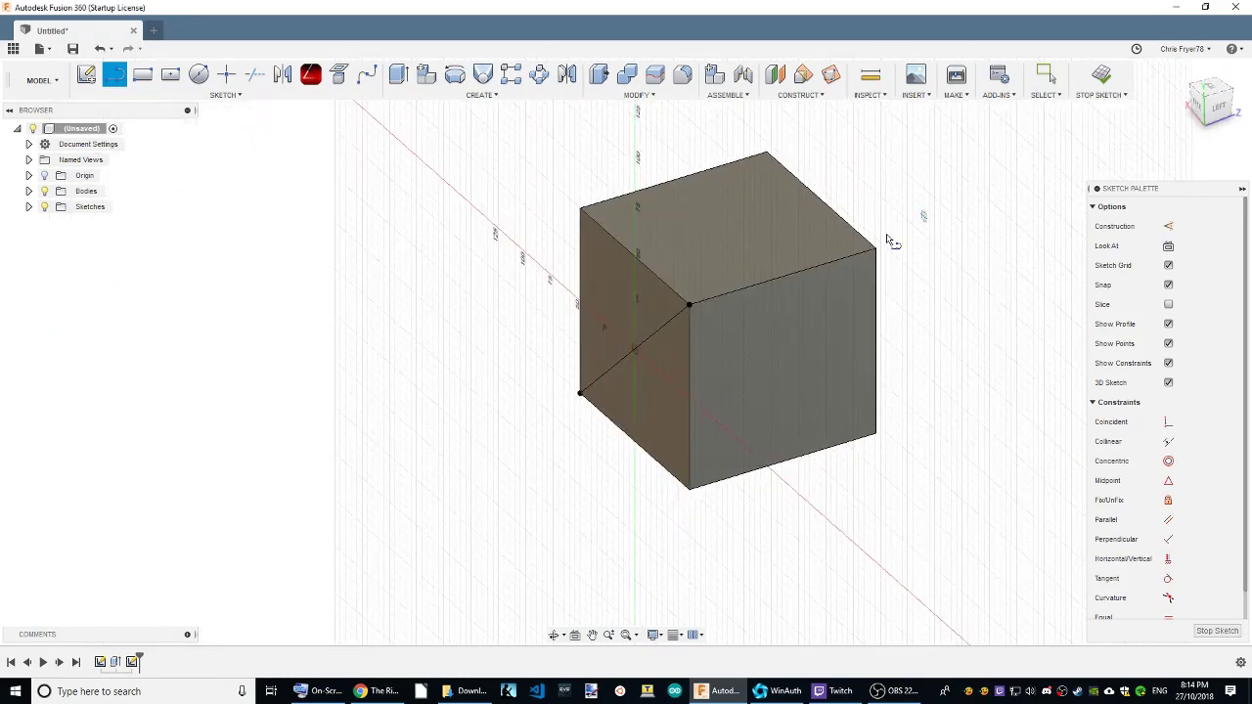
click(688, 307)
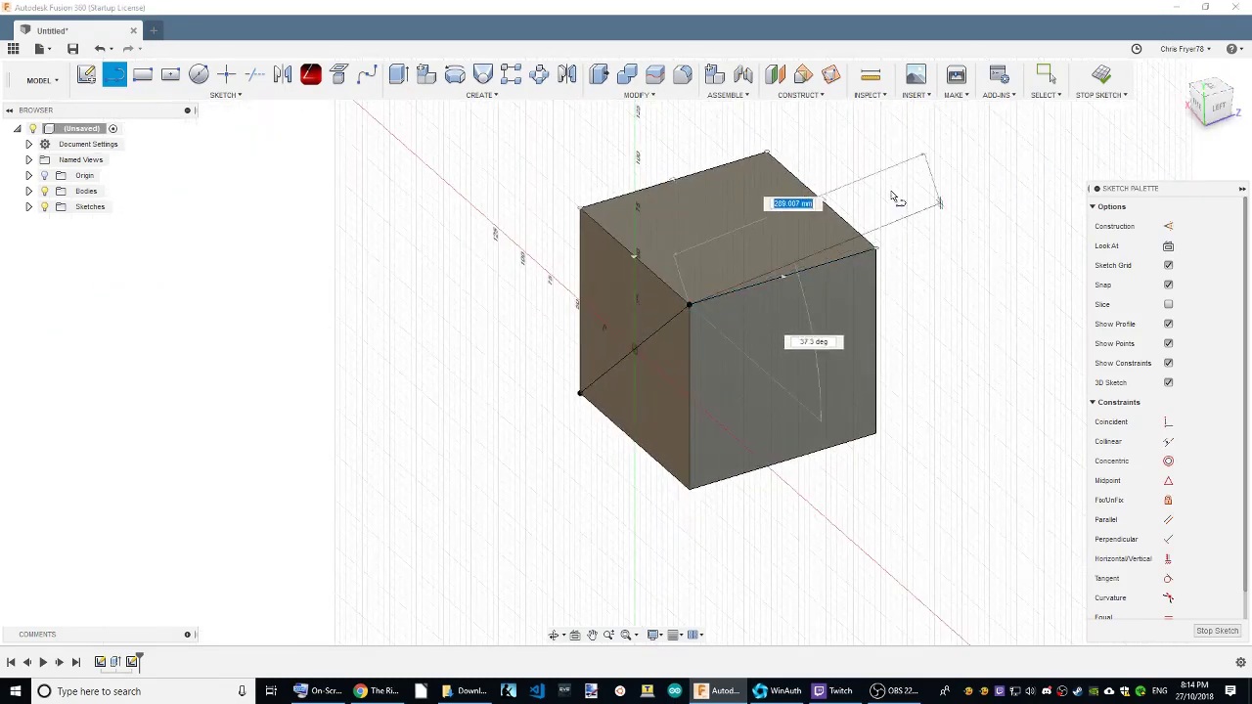
click(766, 153)
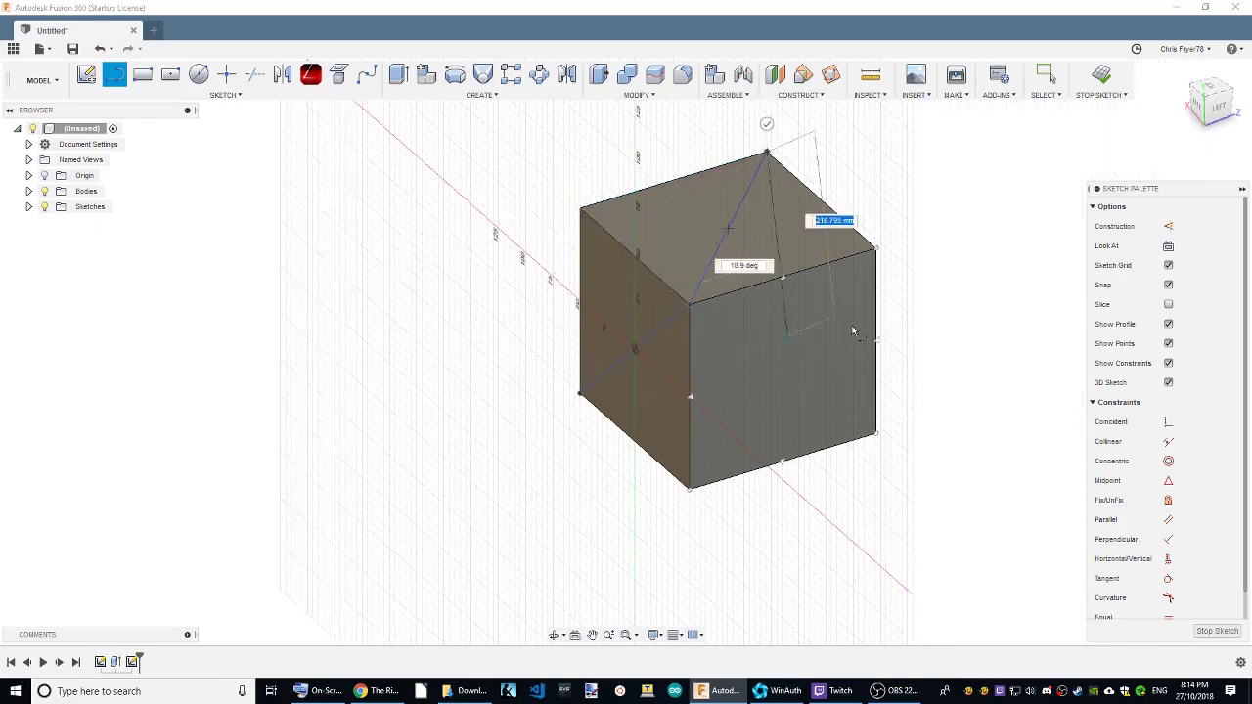
drag(1234, 122, 210, 73)
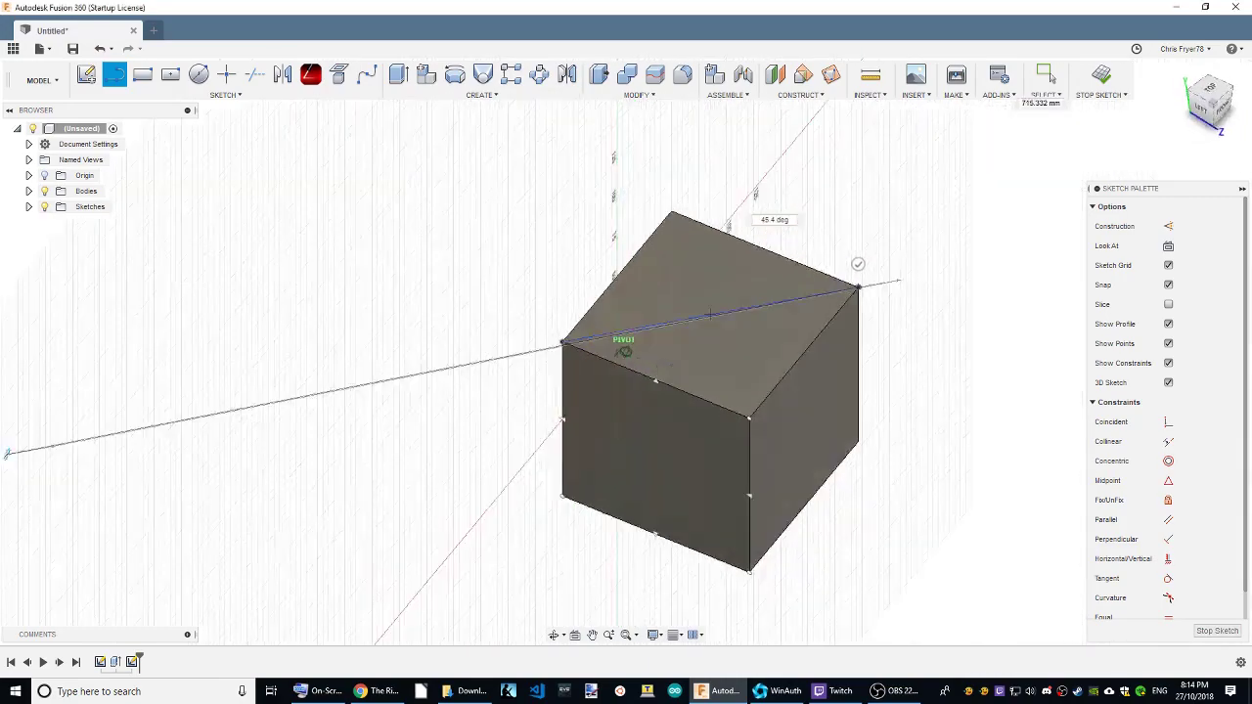
shift+middle_drag(560, 292, 587, 335)
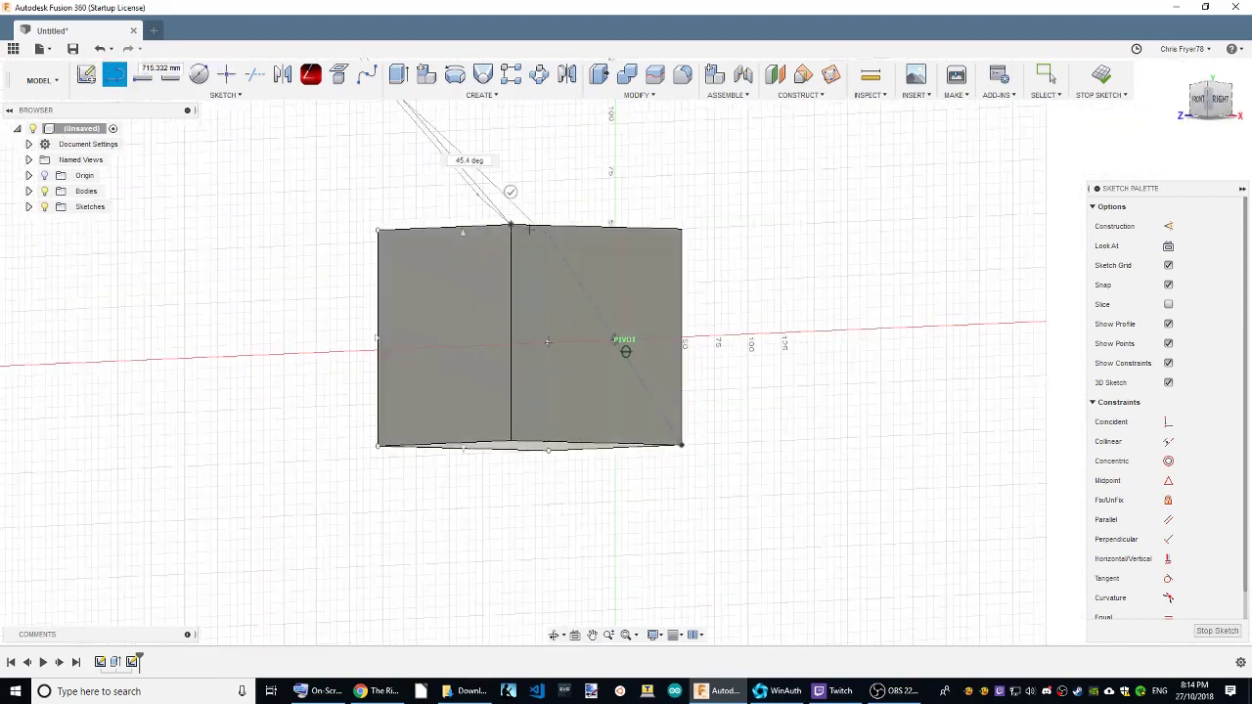
click(652, 450)
Step: Draw the remaining diagonals to close the 141.421 mm triangle and finish the 3D sketch
click(1215, 102)
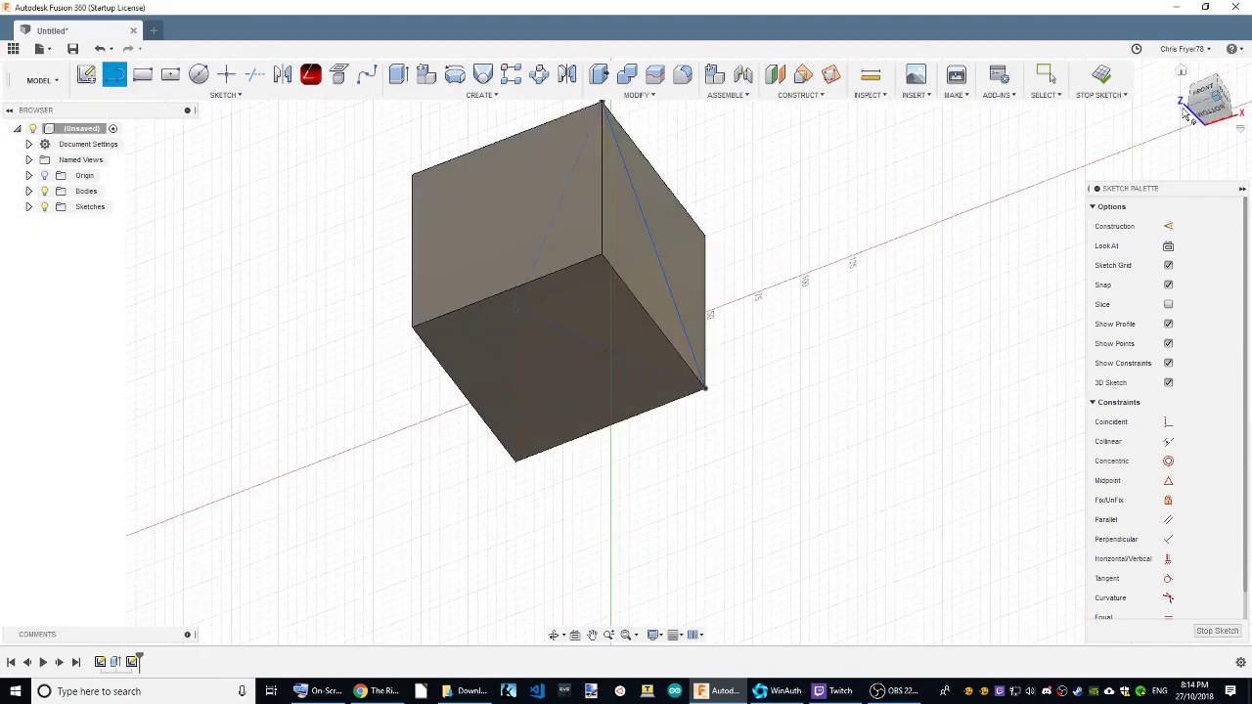
click(705, 389)
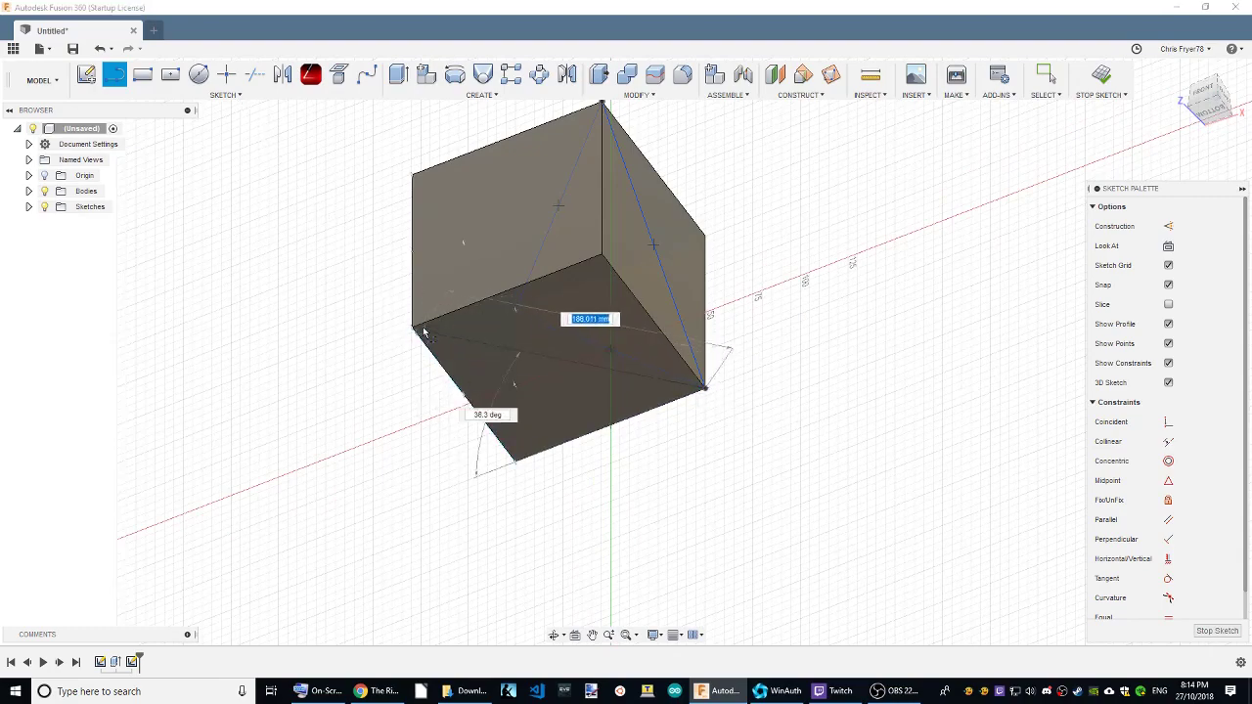
click(411, 327)
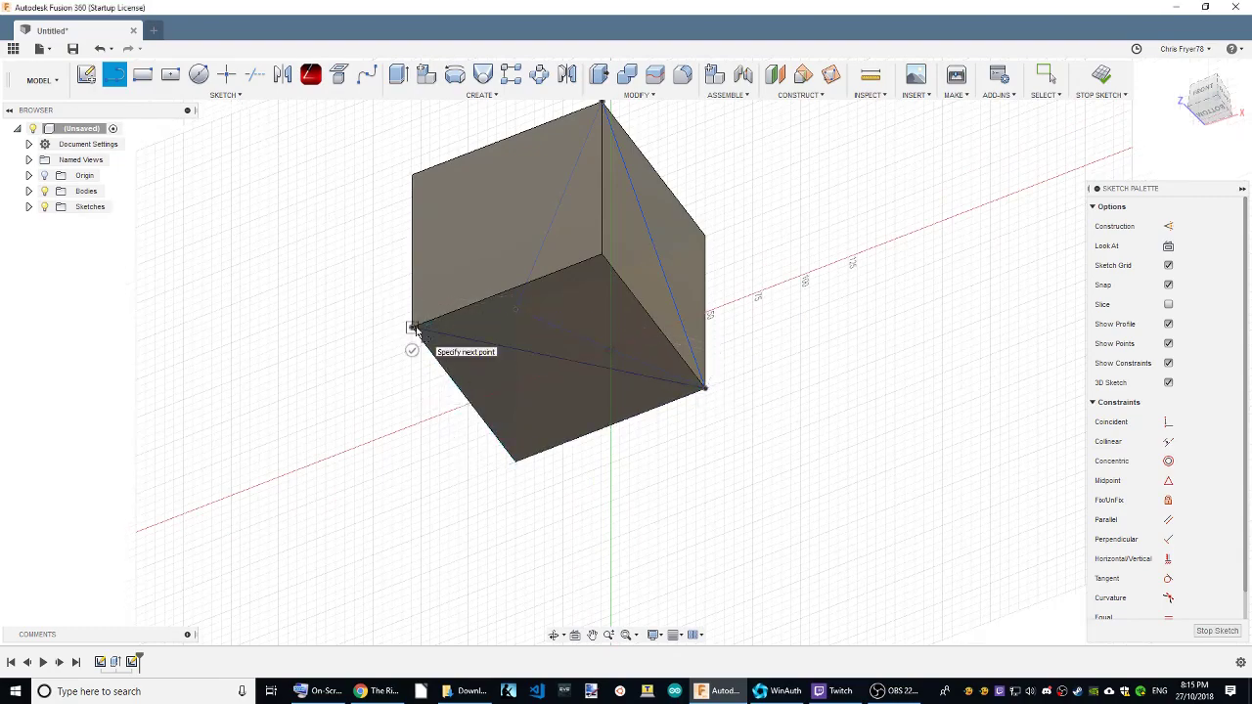
click(603, 106)
shift+middle_drag(603, 106, 349, 331)
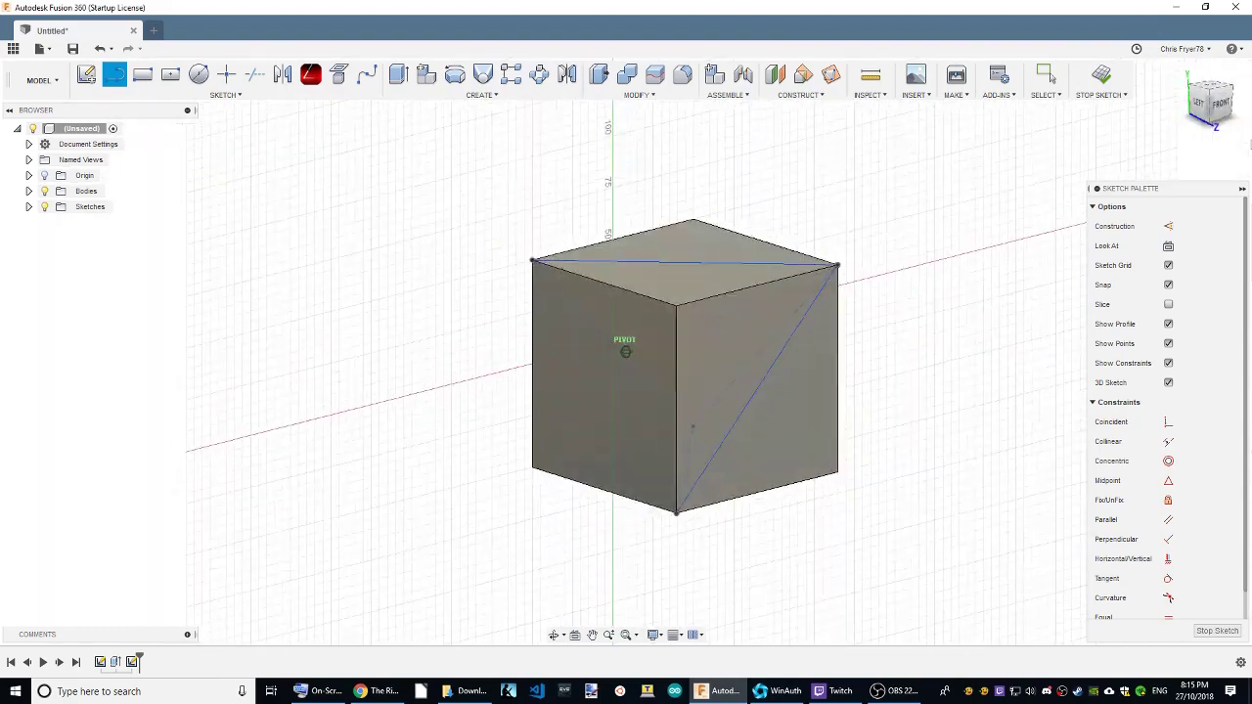
click(763, 489)
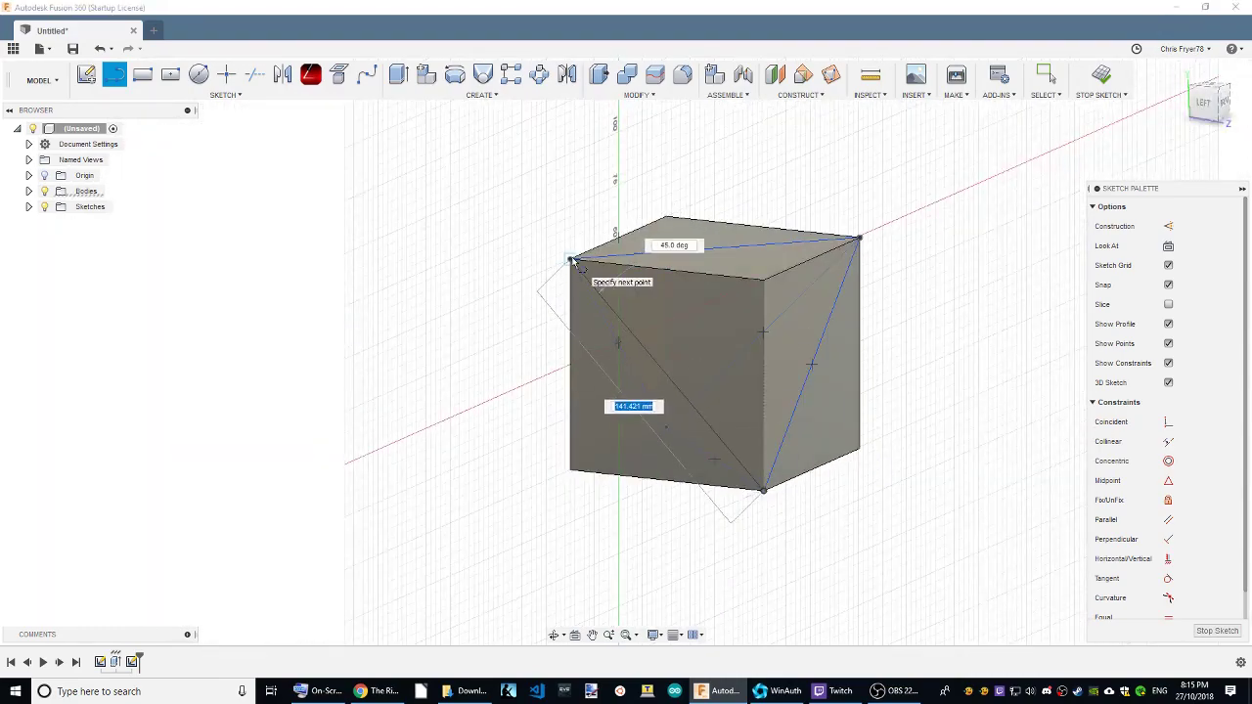
click(570, 259)
click(1205, 117)
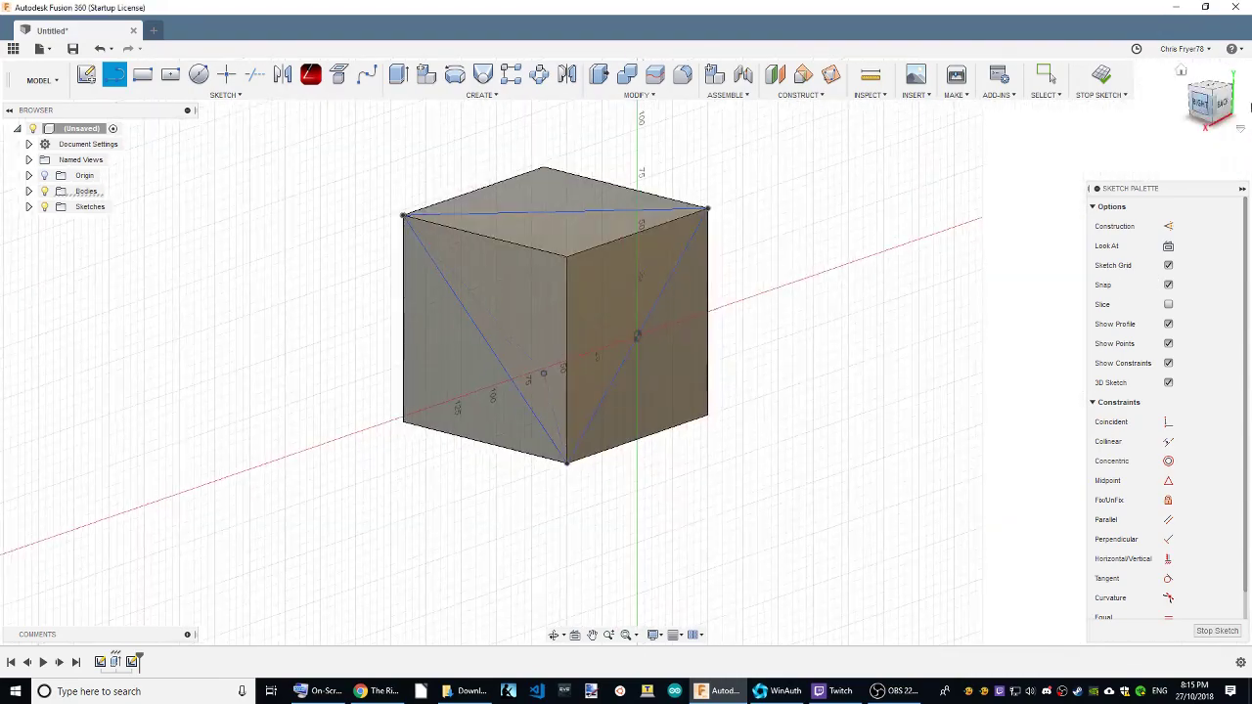
click(1101, 75)
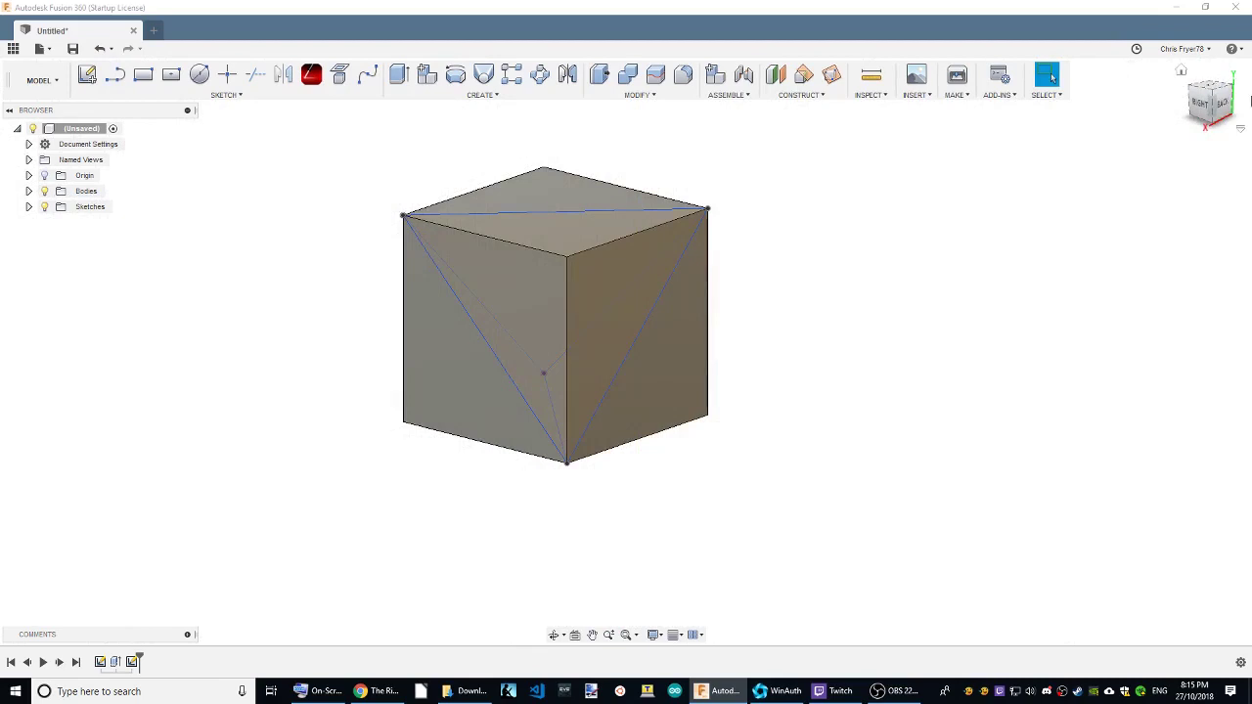
Step: Add a construction plane through the diagonal triangle's three corner vertices
click(826, 80)
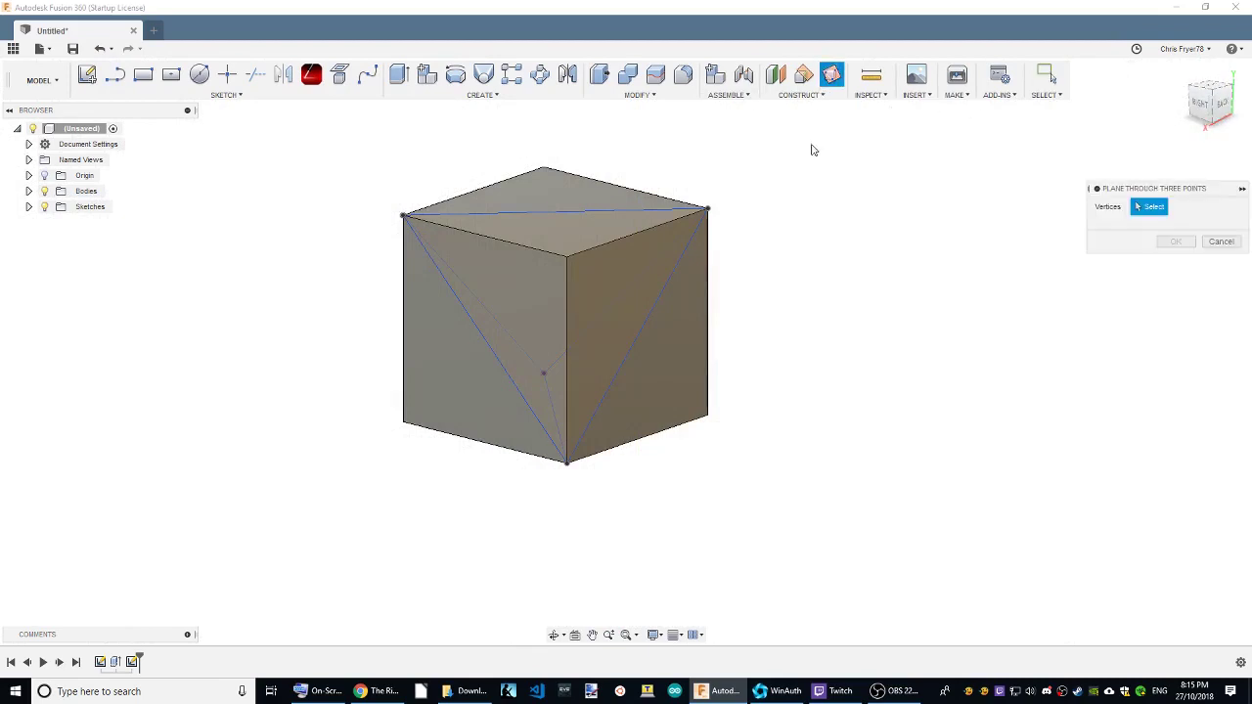
click(403, 215)
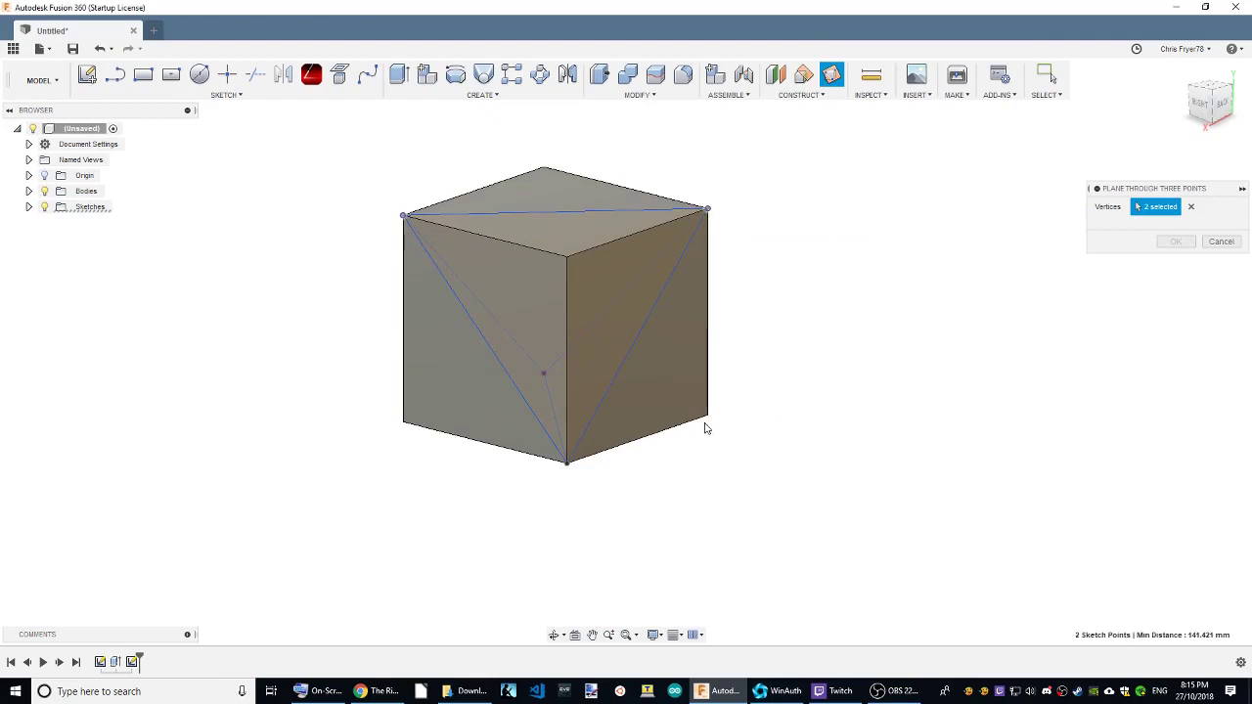
click(569, 464)
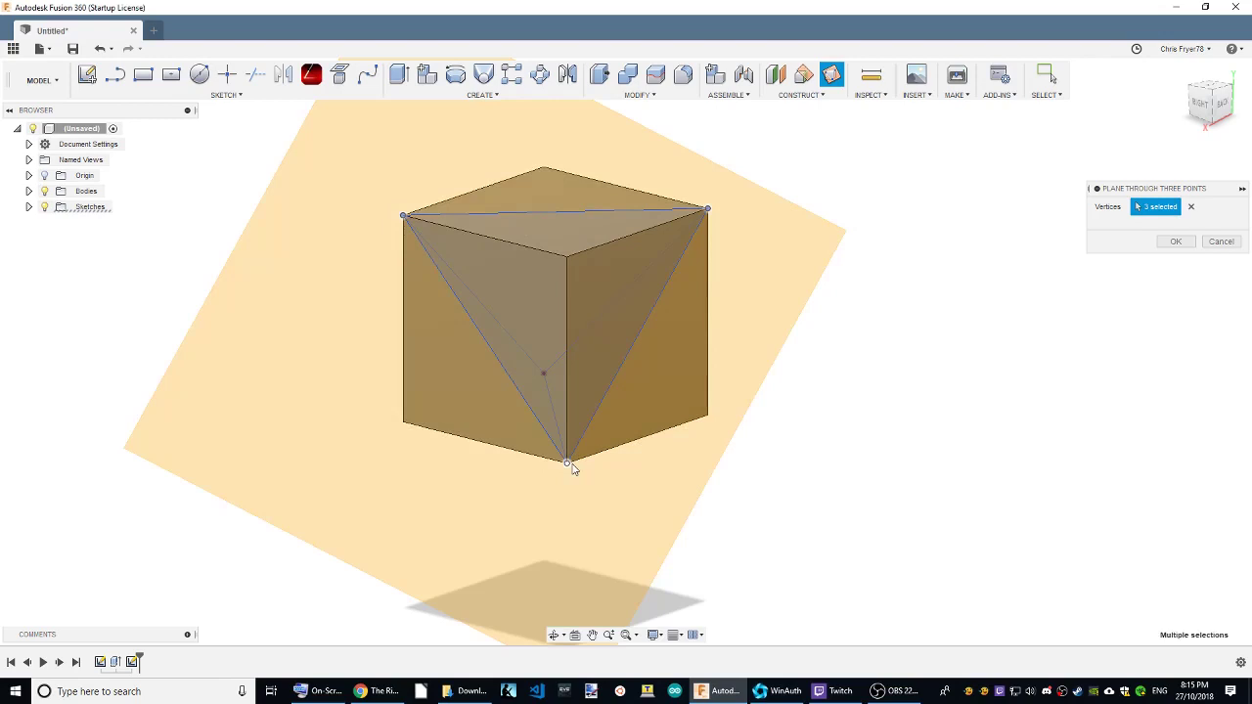
click(1175, 242)
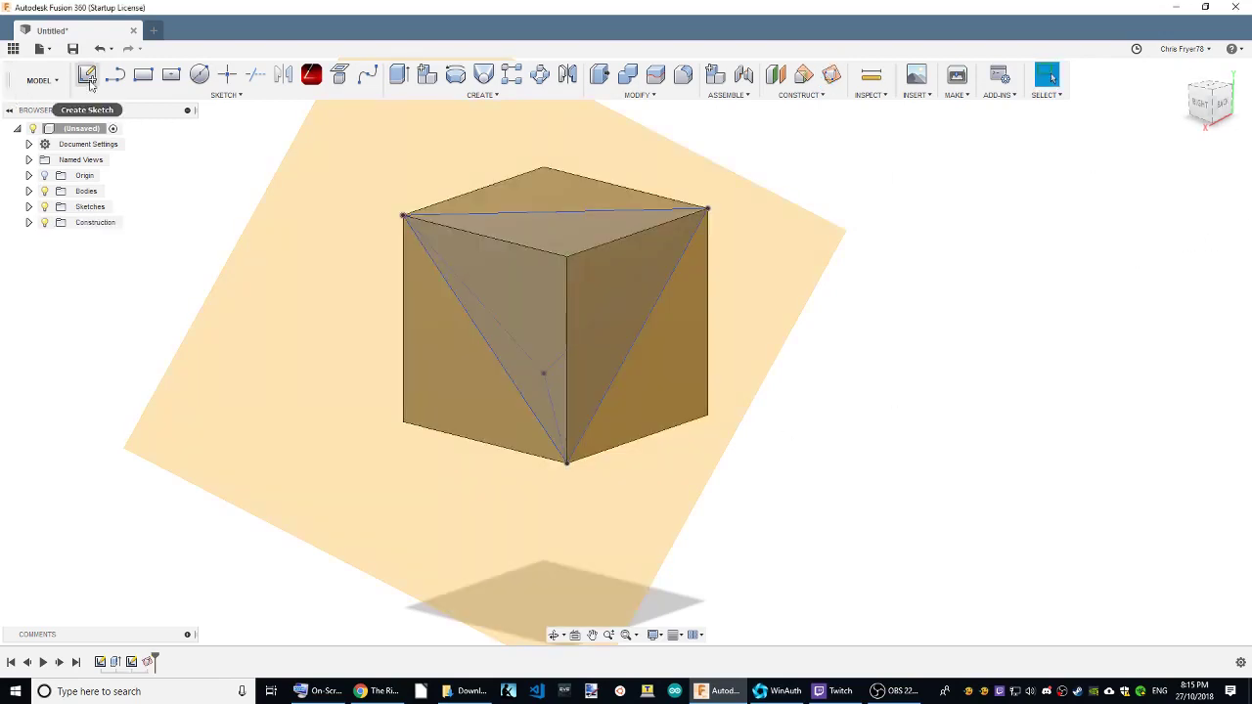
click(87, 75)
Step: Sketch on the construction plane by projecting the three face diagonals, then hide the cube body
click(419, 125)
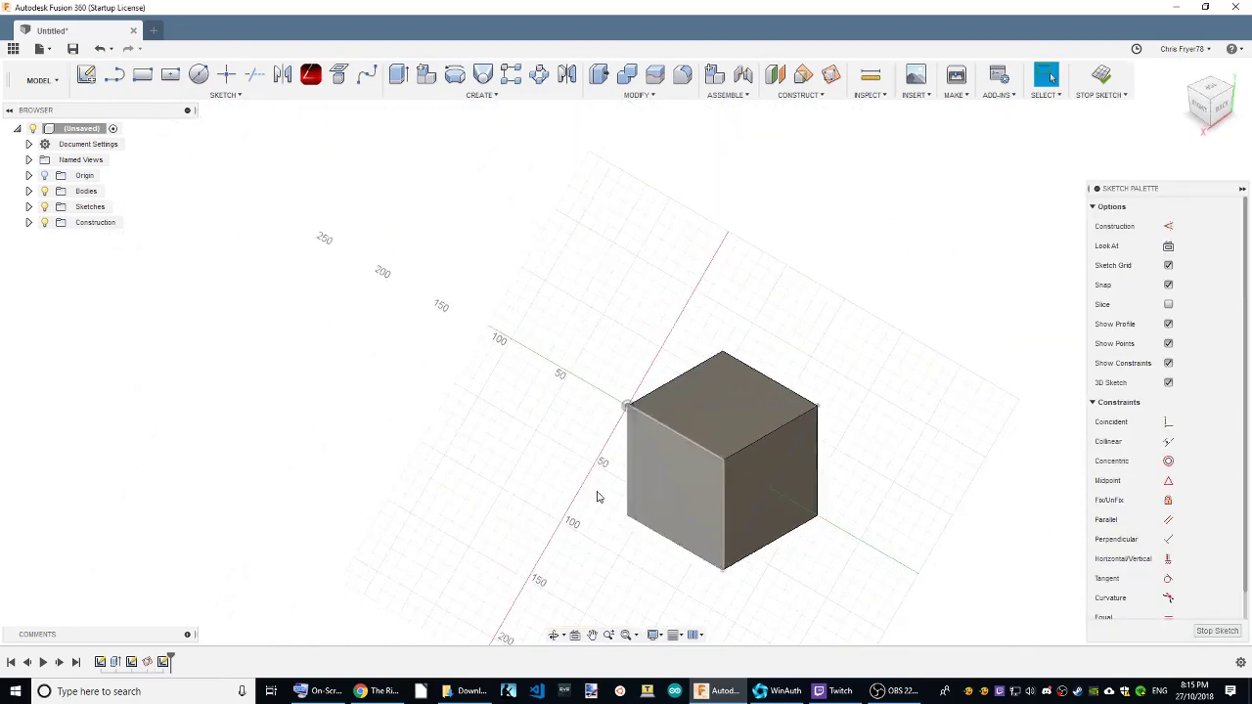
scroll(596, 499, up, 2)
scroll(604, 545, up, 3)
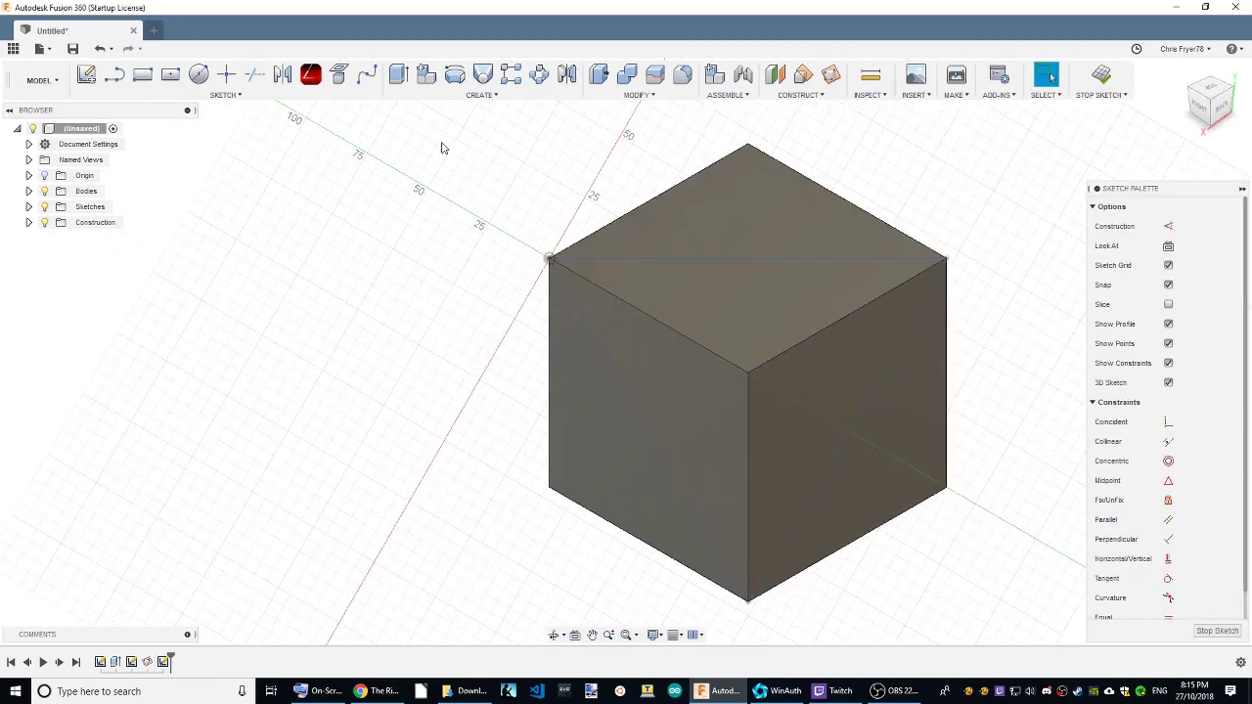
click(338, 75)
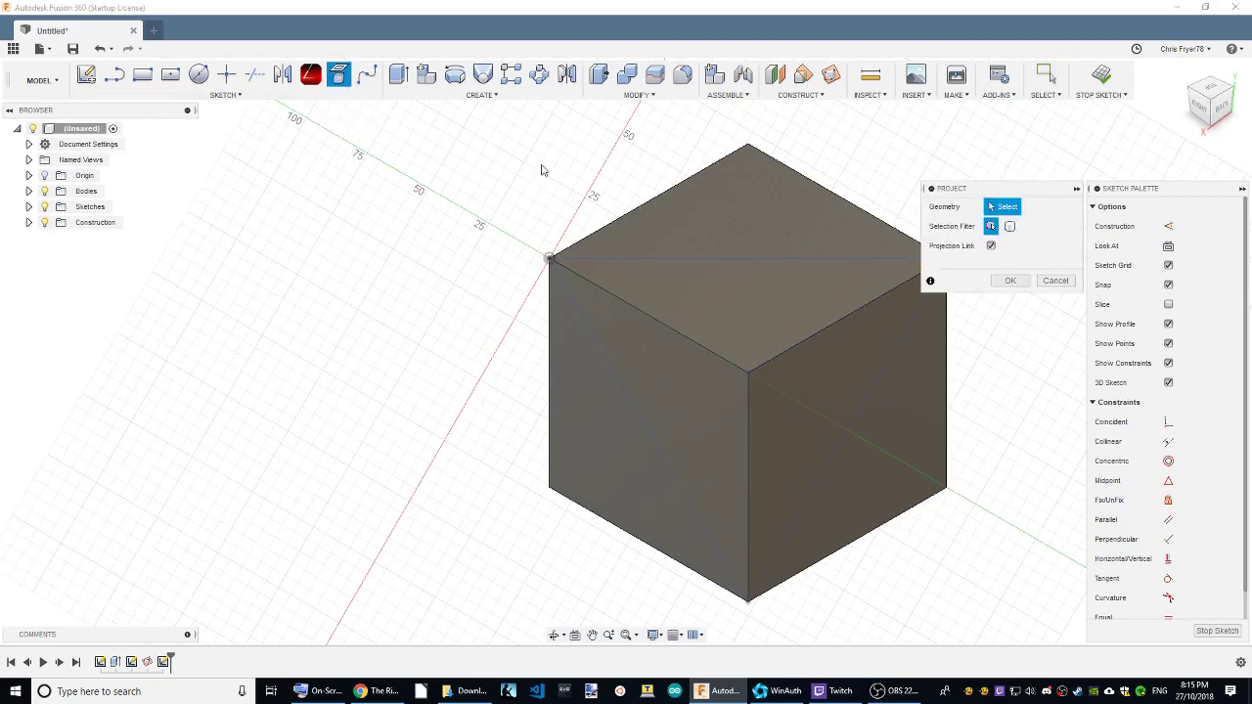
click(756, 260)
click(587, 325)
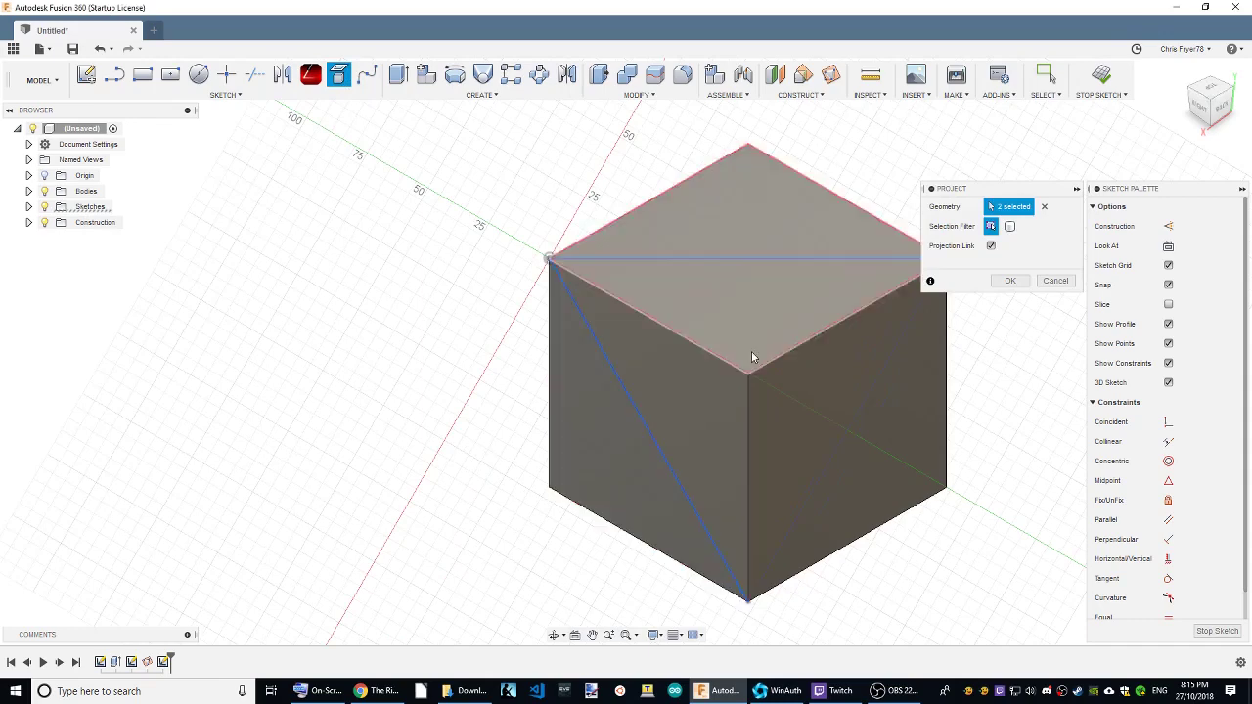
click(876, 378)
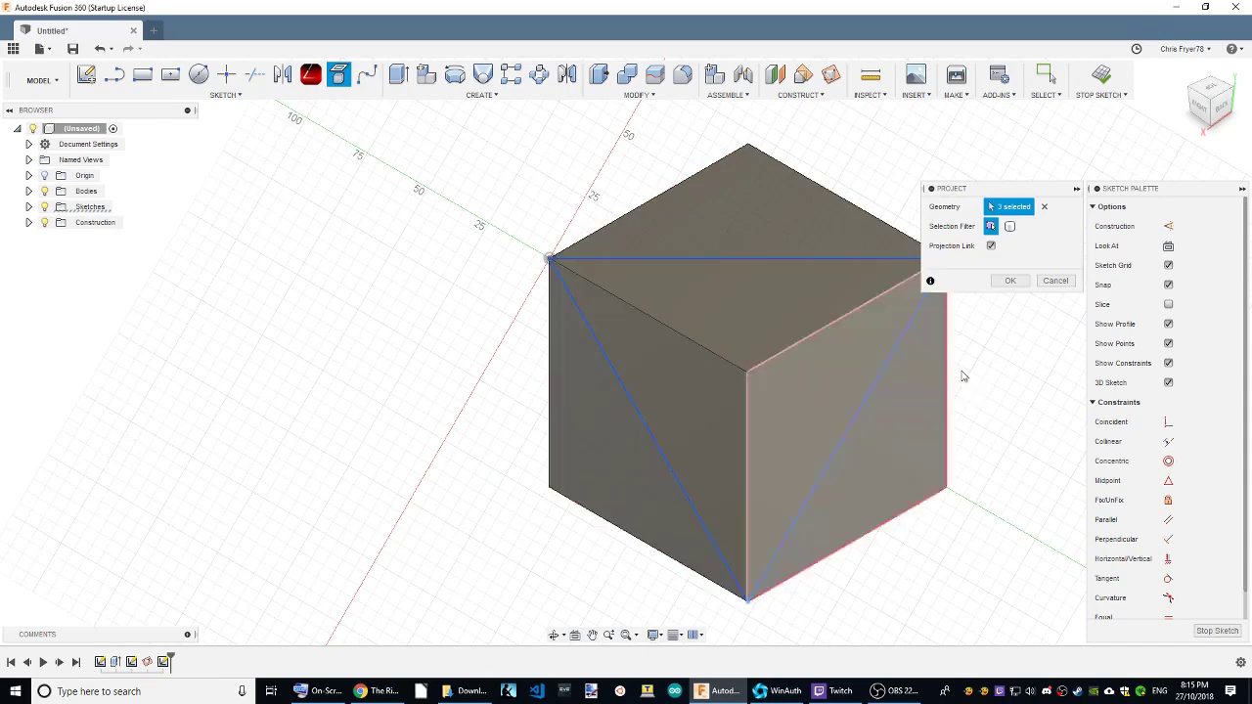
click(1009, 281)
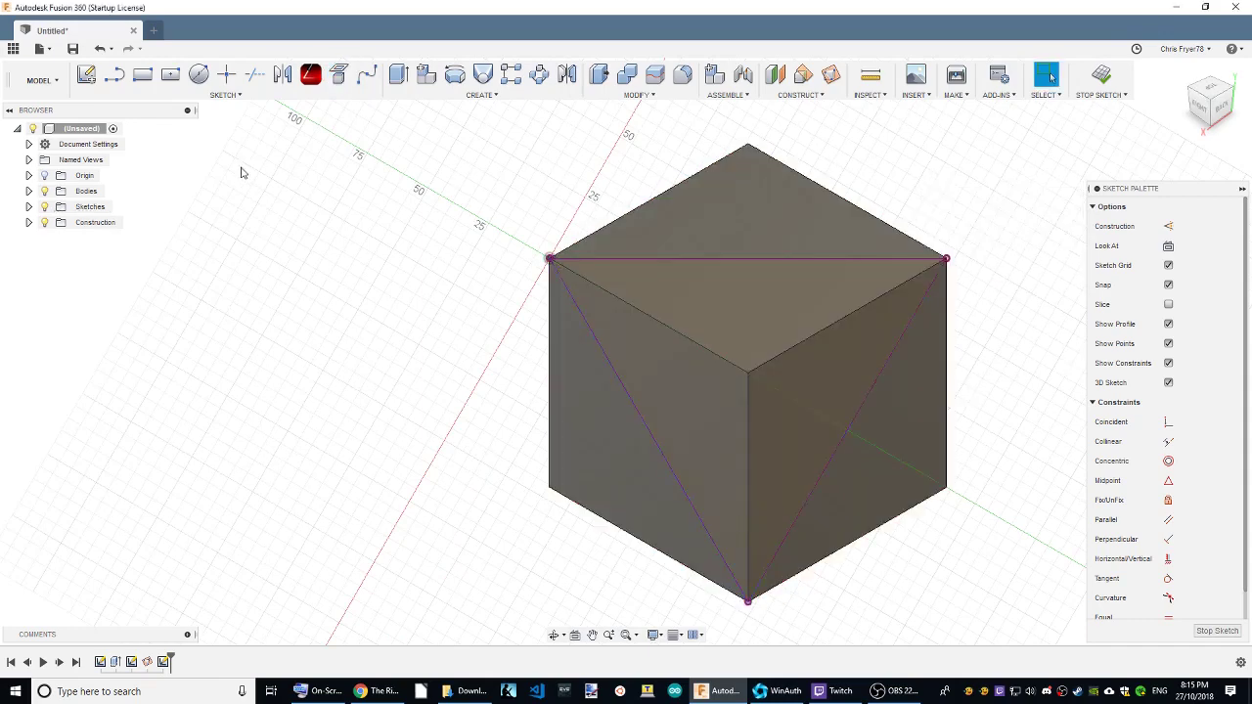
click(45, 191)
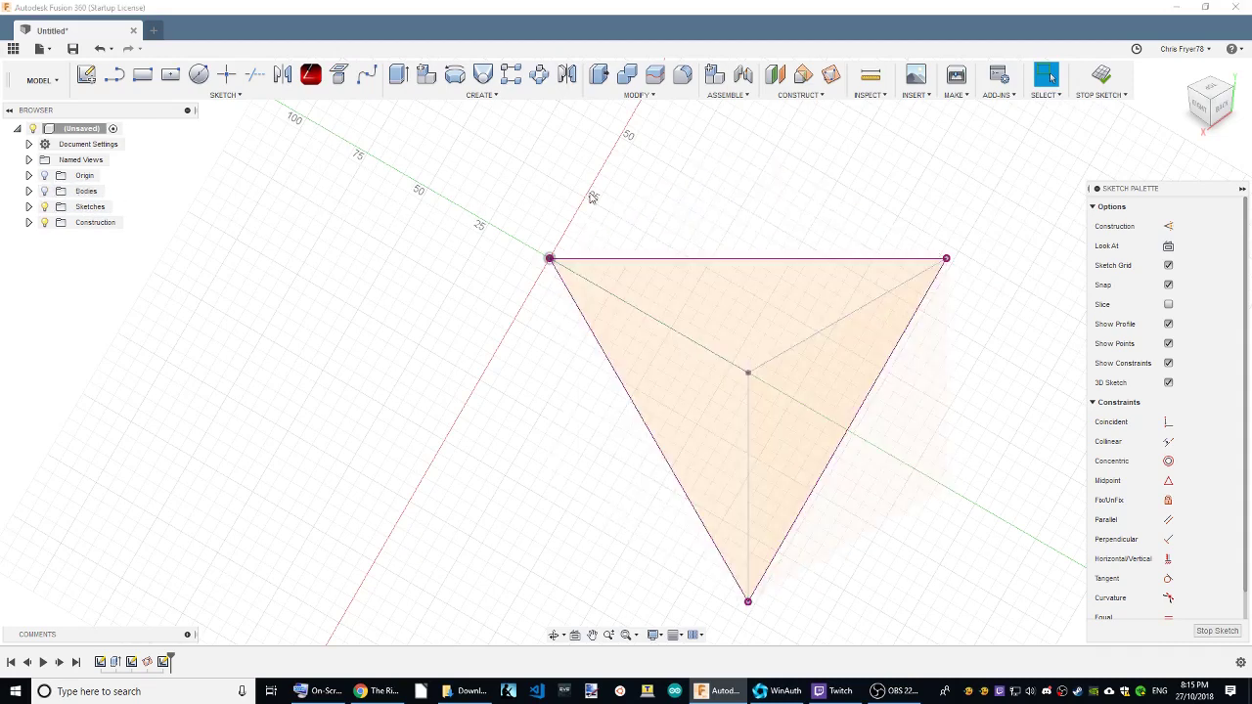
click(399, 75)
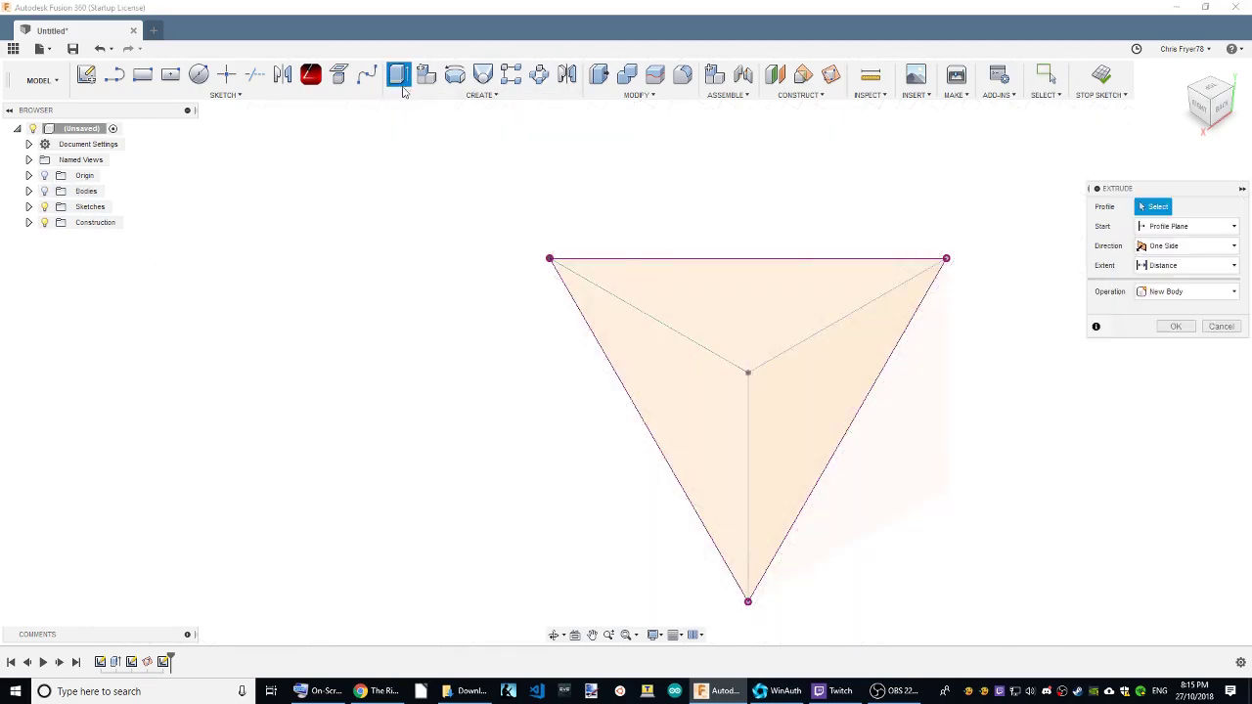
Step: Select the triangle profile for extrusion, check it from other views, then cancel
click(1215, 121)
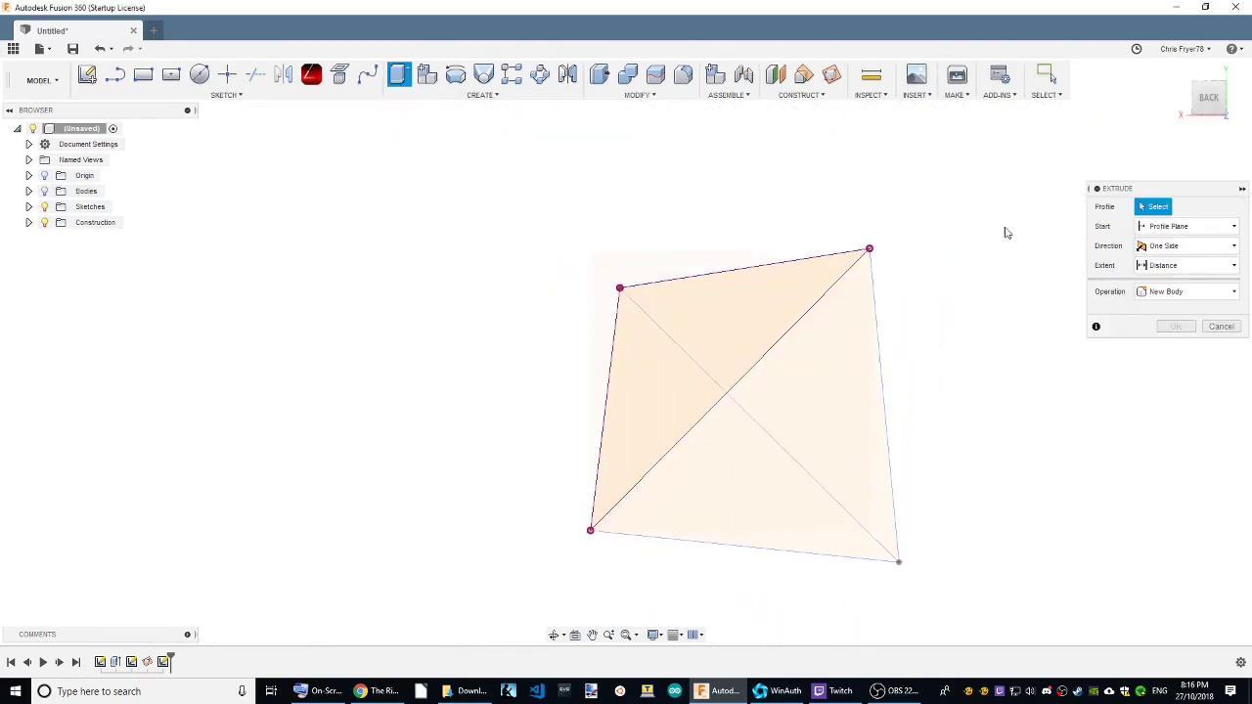
click(708, 391)
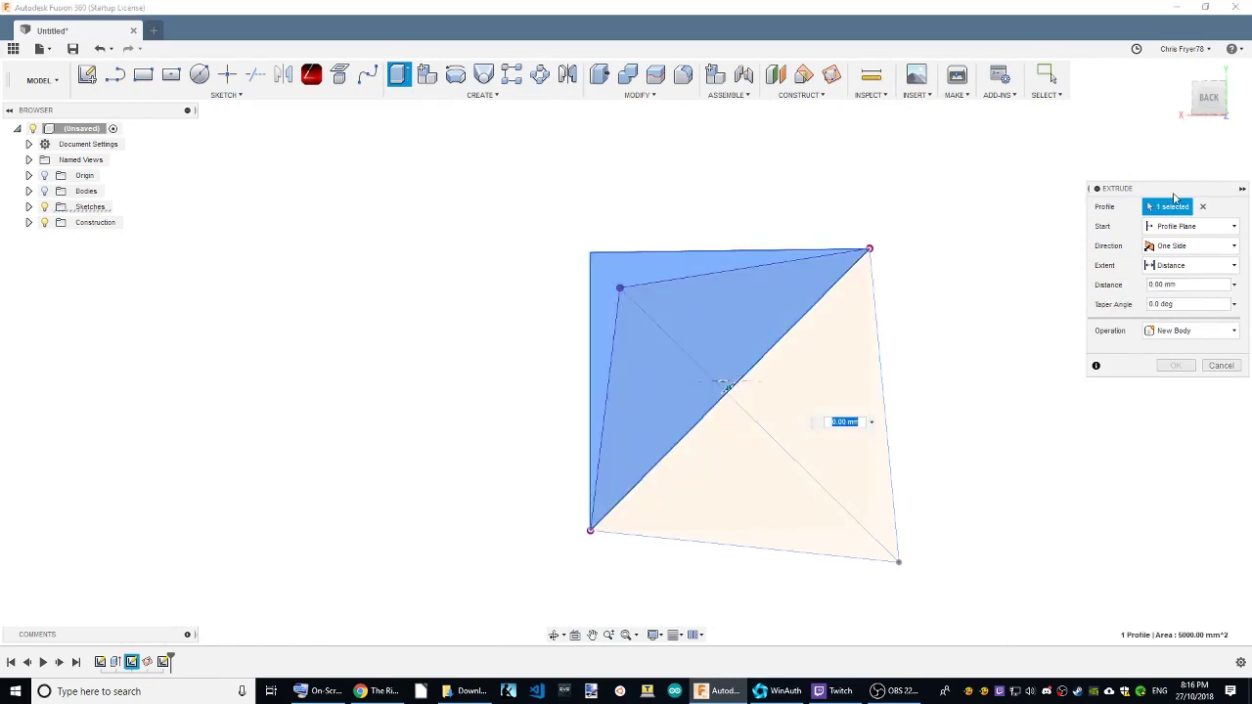
mouse_move(1208, 101)
drag(1215, 118, 1226, 123)
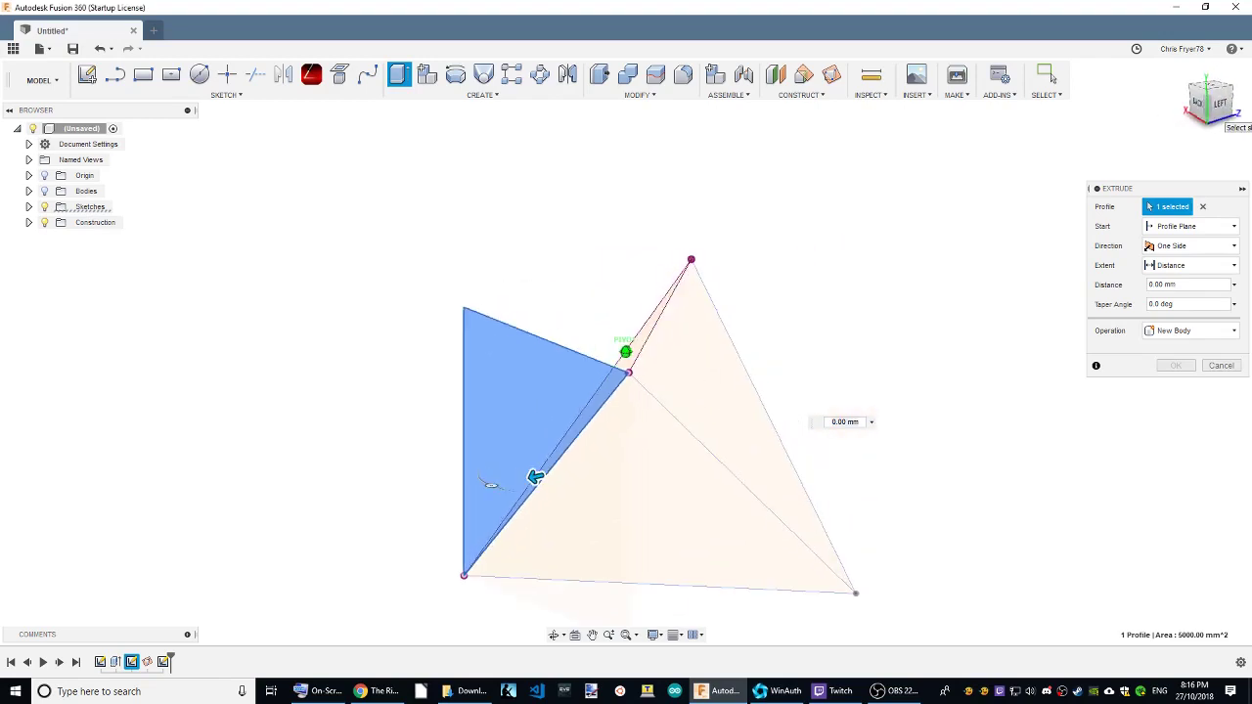
click(1223, 117)
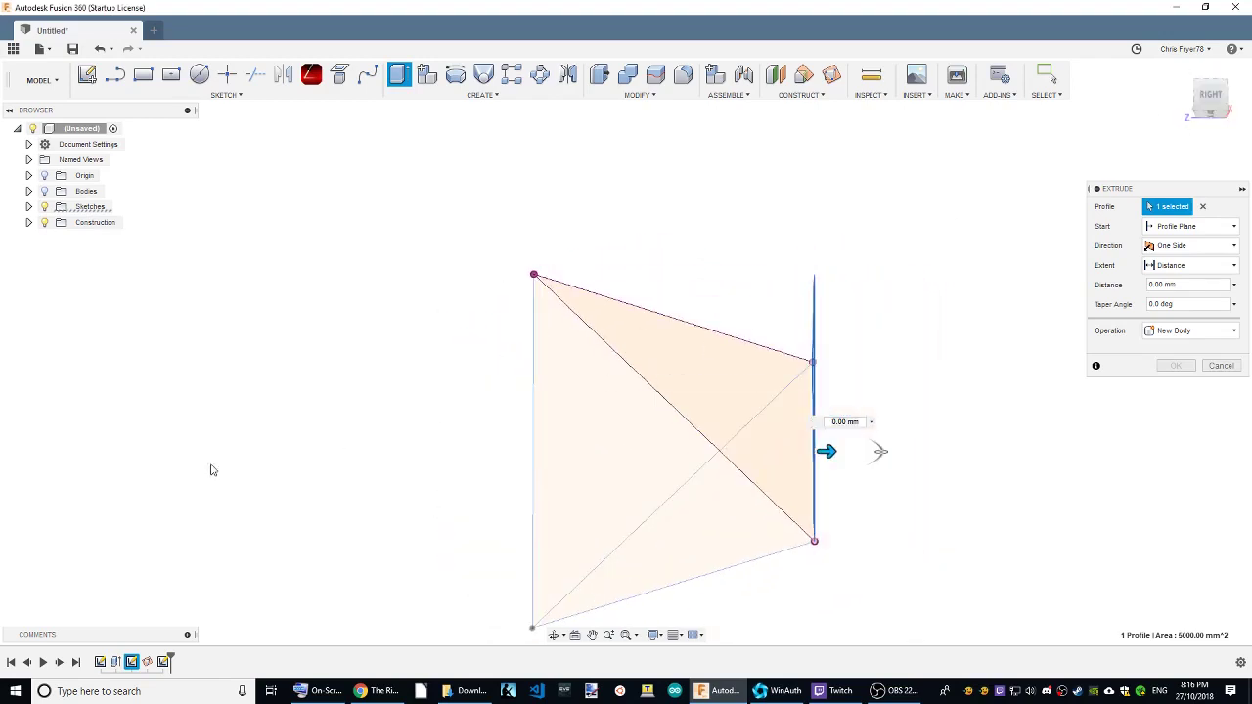
click(1219, 367)
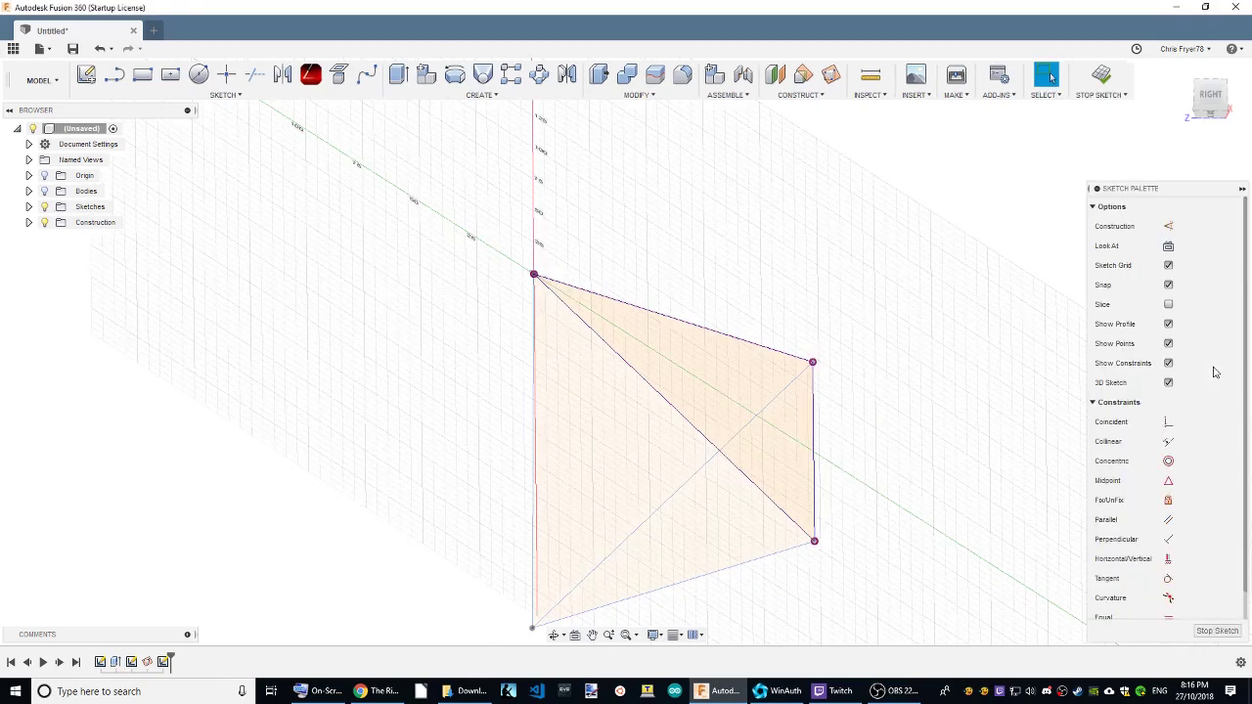
Step: Extrude the triangle profile -80 mm as a Cut to slice off the first corner
click(399, 74)
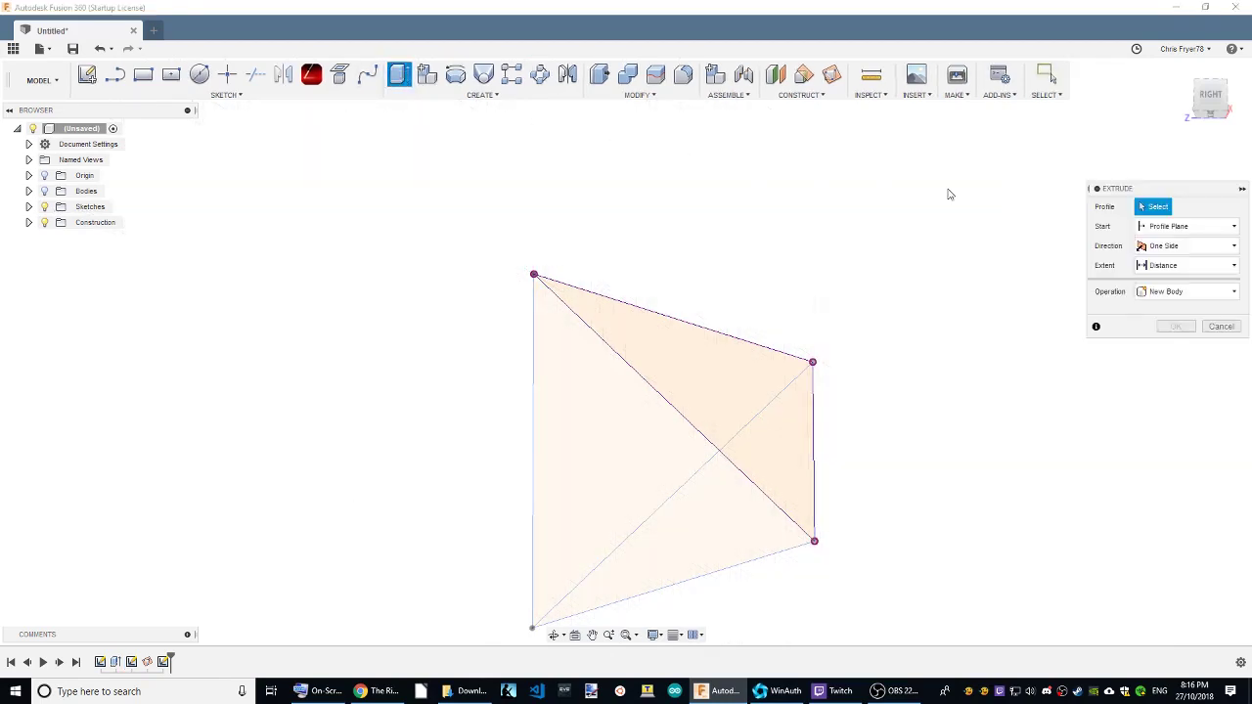
click(664, 372)
drag(840, 303, 886, 271)
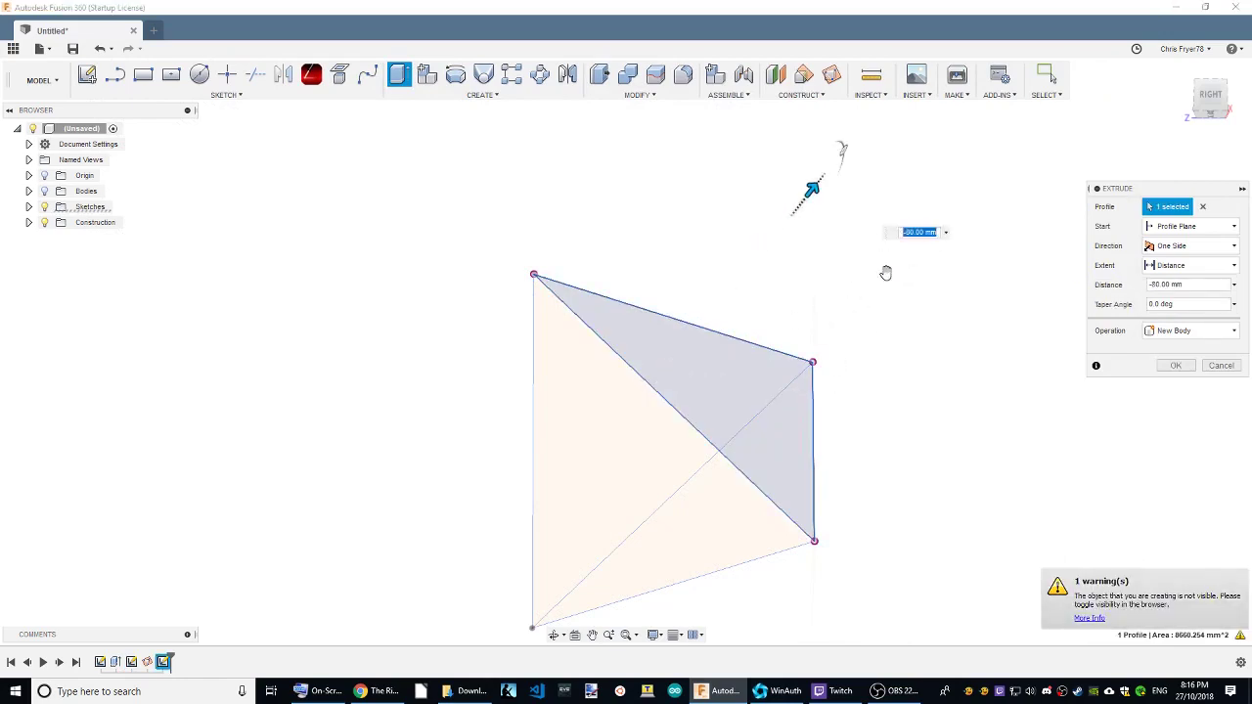
click(41, 194)
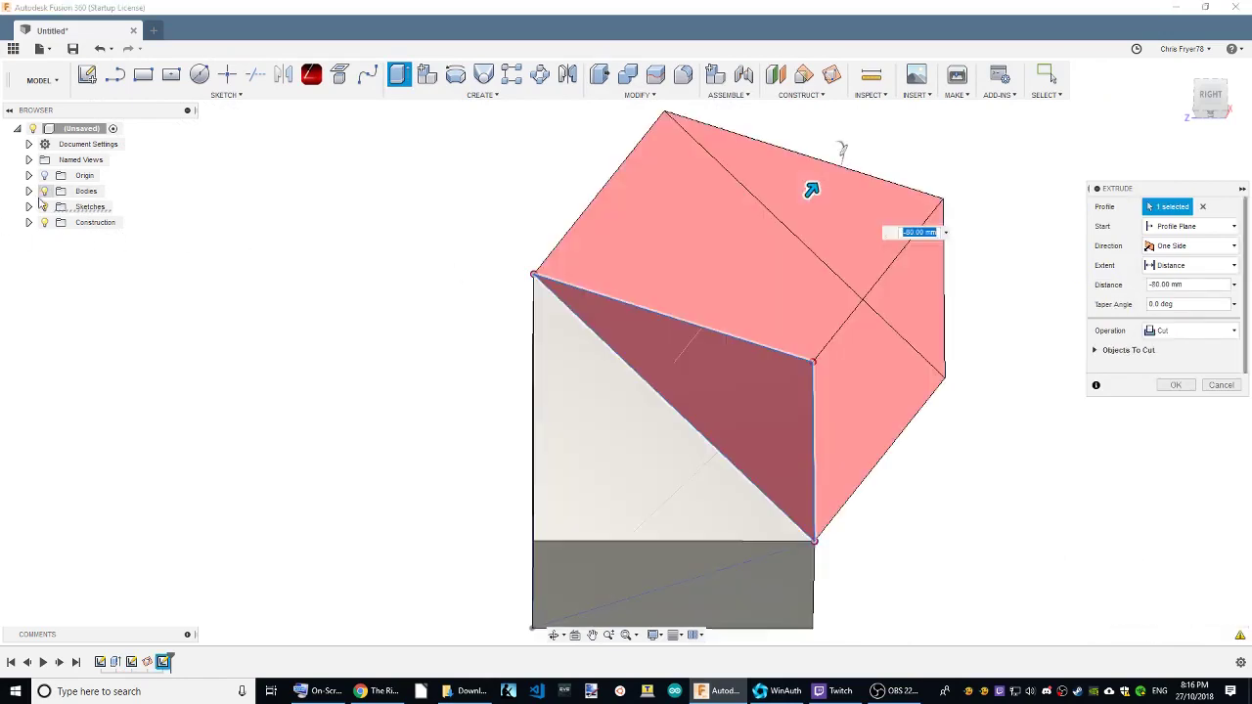
click(1176, 386)
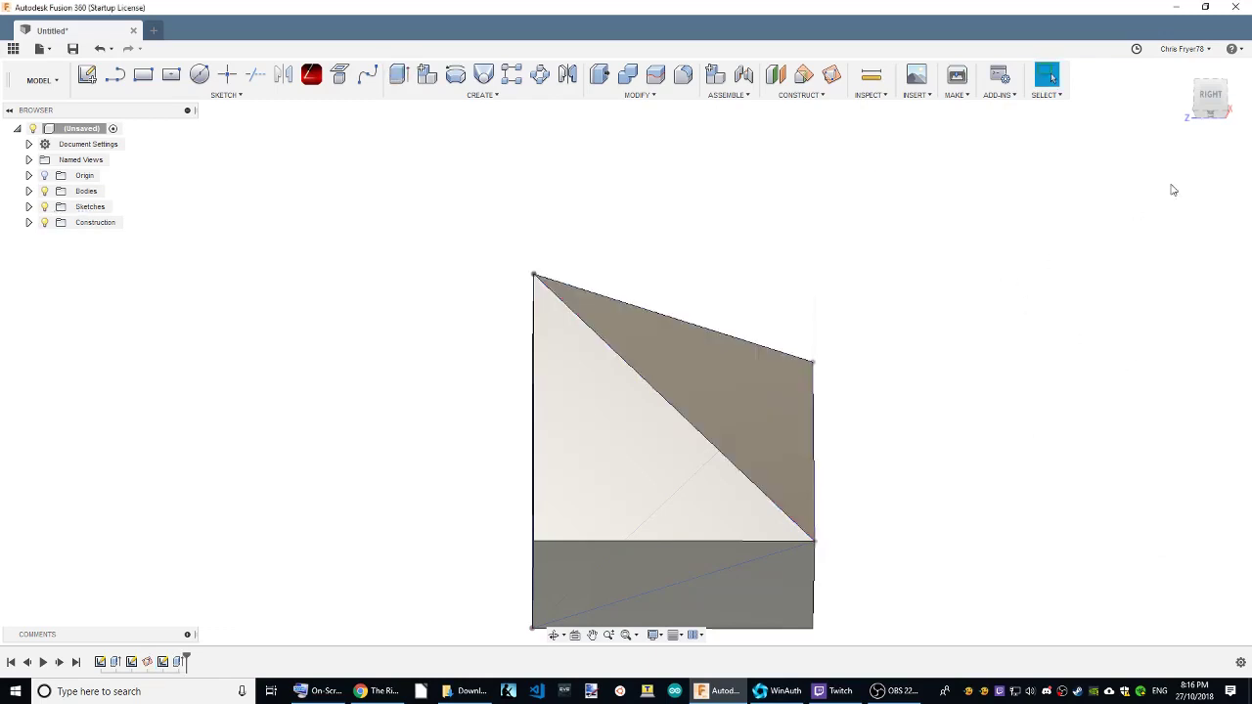
shift+middle_drag(626, 351, 548, 323)
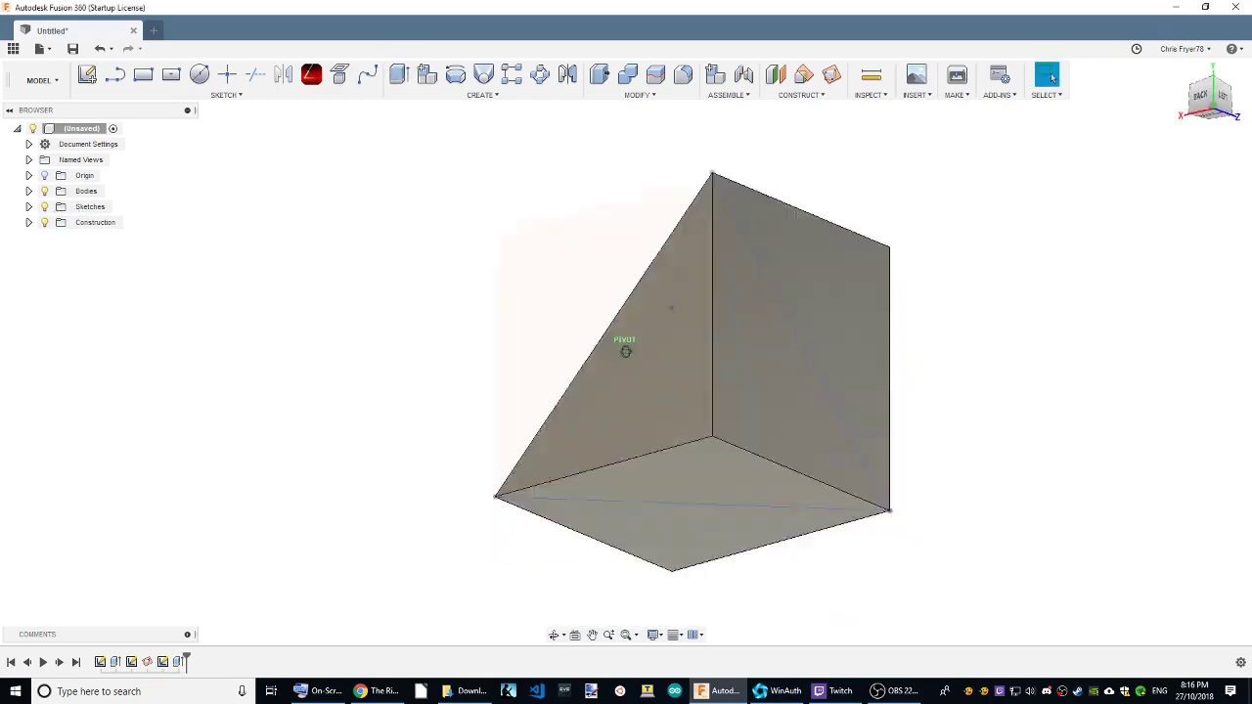
Step: Add another construction plane through three cube corners
click(831, 75)
click(653, 138)
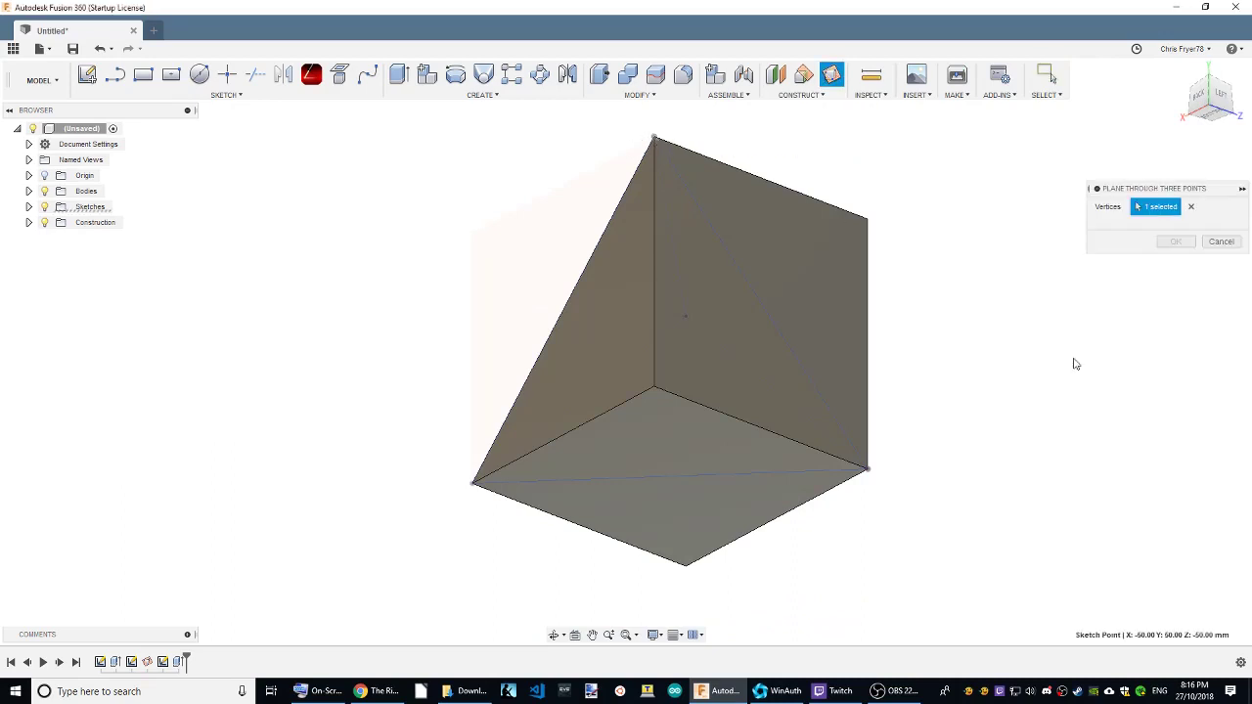
click(865, 469)
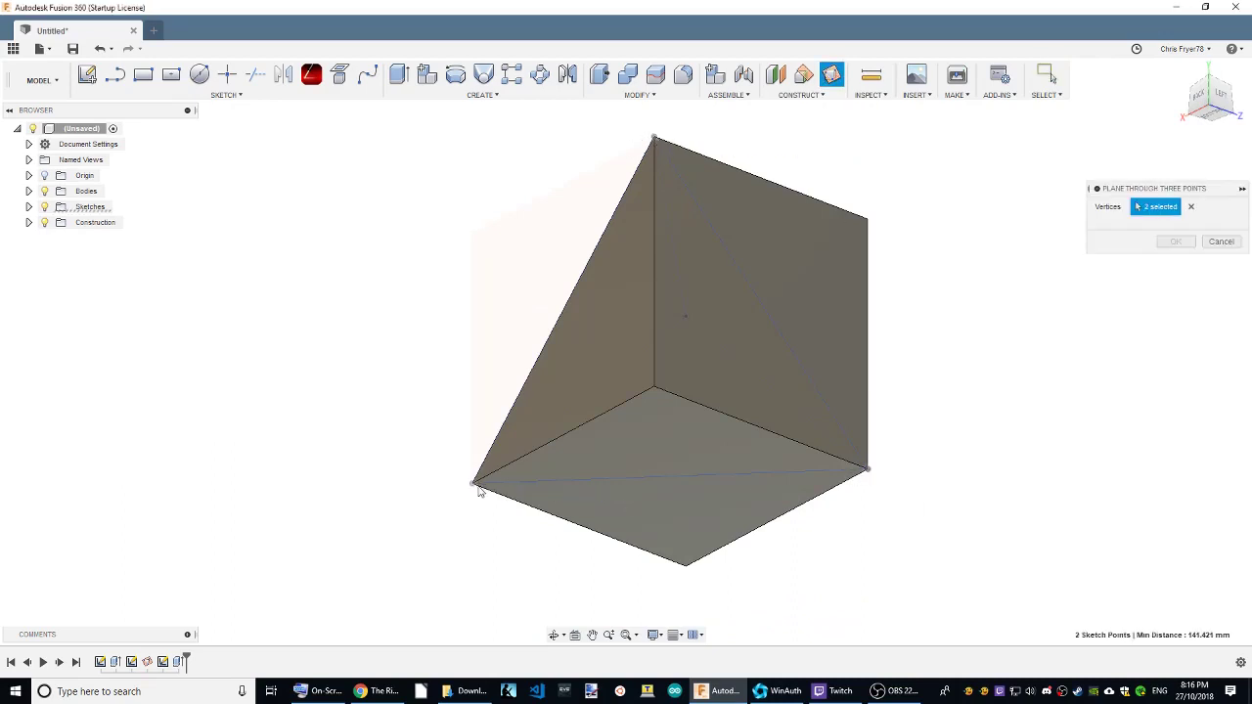
click(473, 482)
click(1175, 242)
Step: Sketch on the new plane, project the diagonal edges, and hide the solid bodies
click(86, 75)
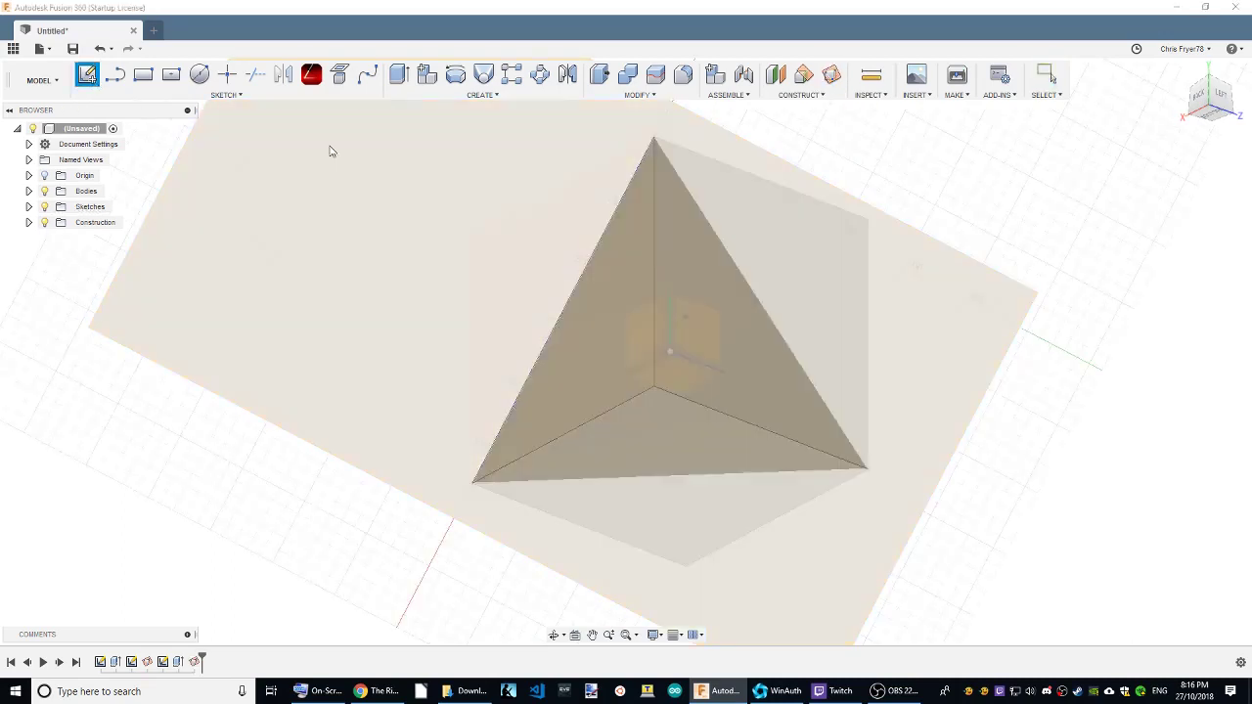
click(332, 154)
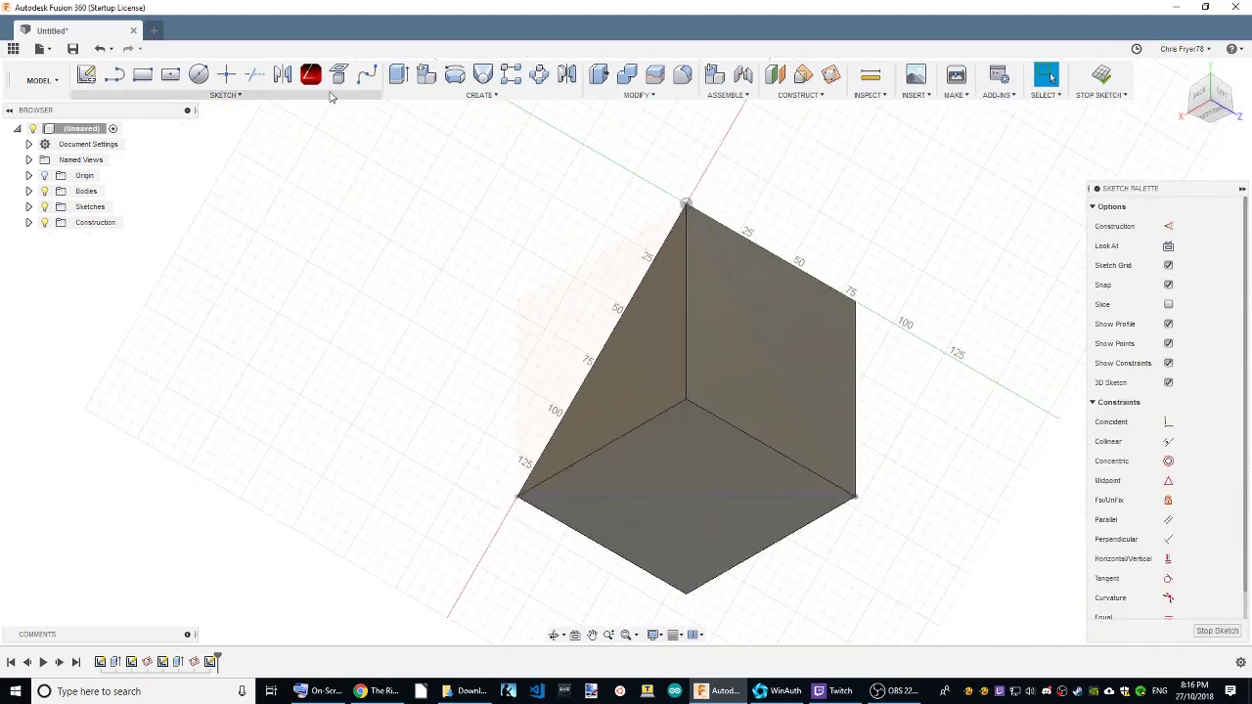
click(338, 74)
click(634, 289)
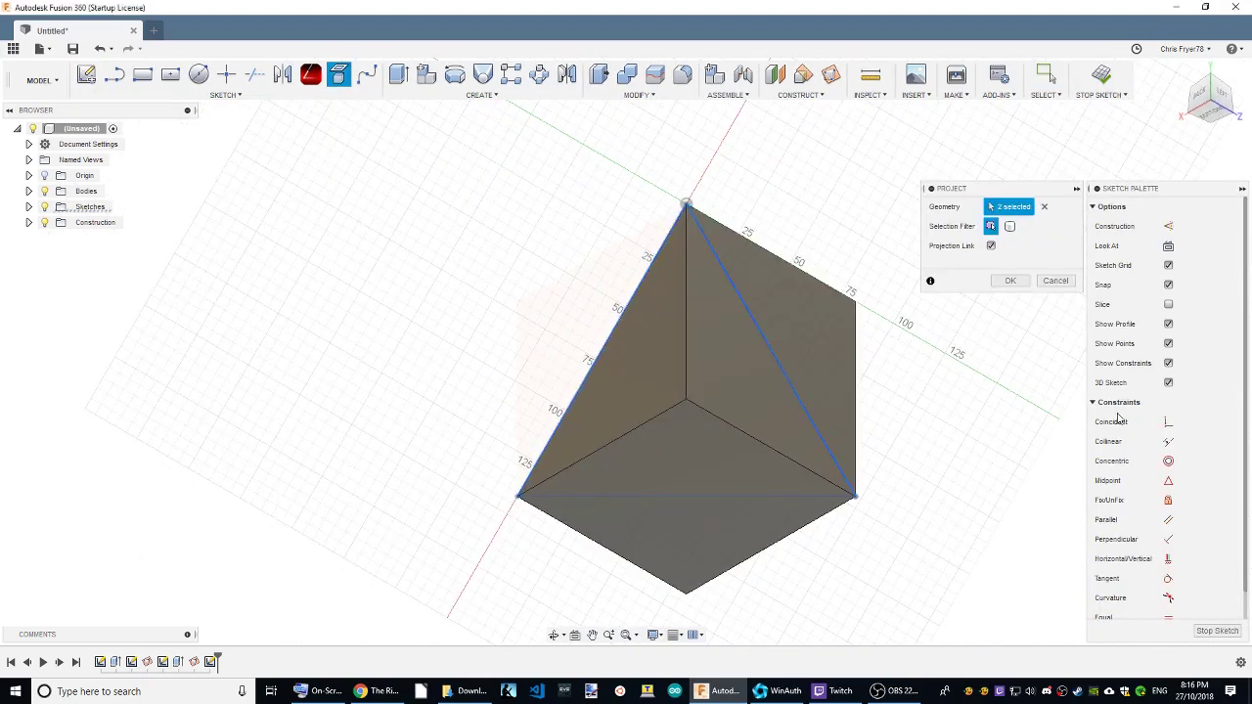
click(722, 495)
click(1012, 281)
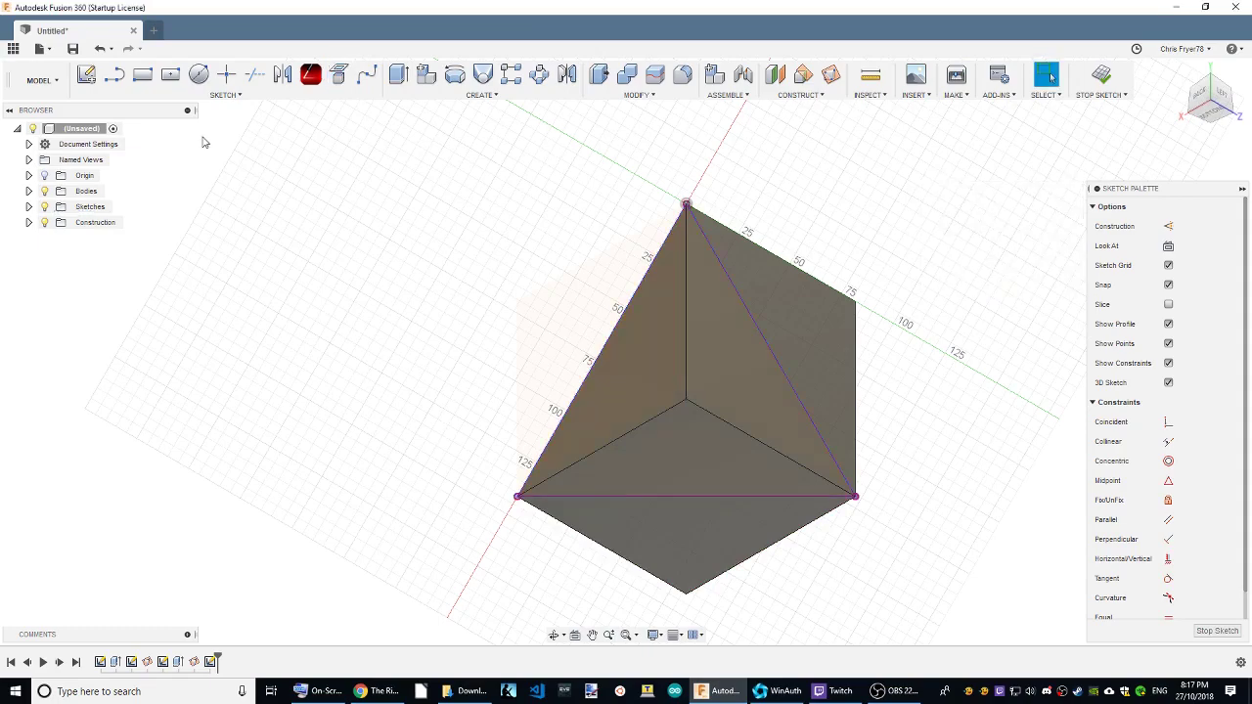
click(43, 191)
Step: Extrude the triangle profile 150 mm as a new body and orbit to inspect it
shift+middle_drag(626, 352, 684, 293)
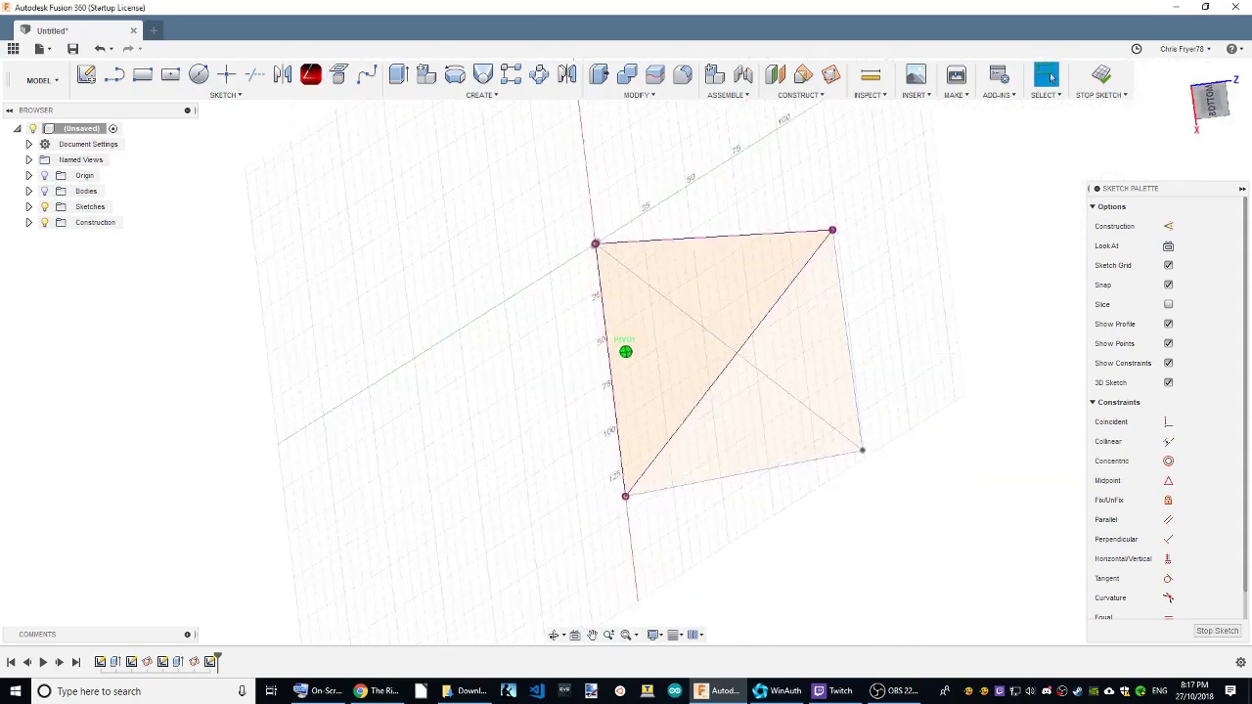
click(398, 74)
click(665, 311)
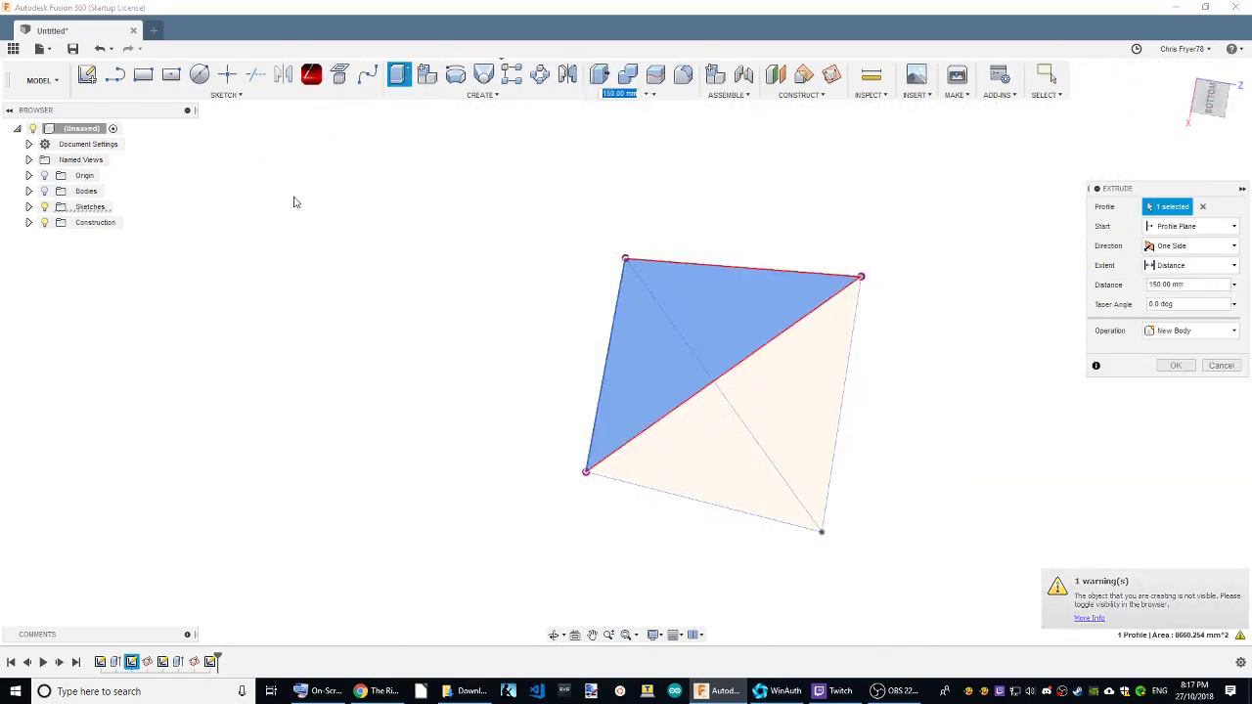
click(1175, 382)
shift+middle_drag(626, 349, 1052, 78)
shift+middle_drag(625, 351, 814, 365)
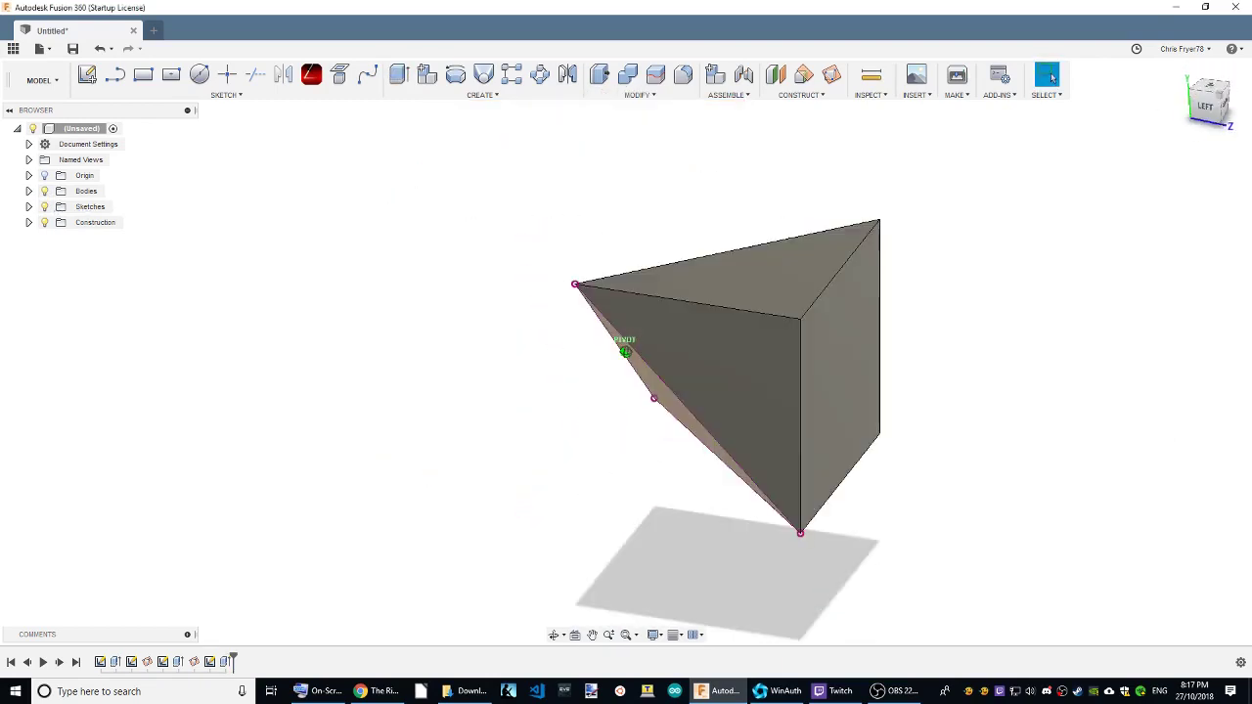
Step: Show the sketches and add a construction plane through three more cube vertices
click(28, 206)
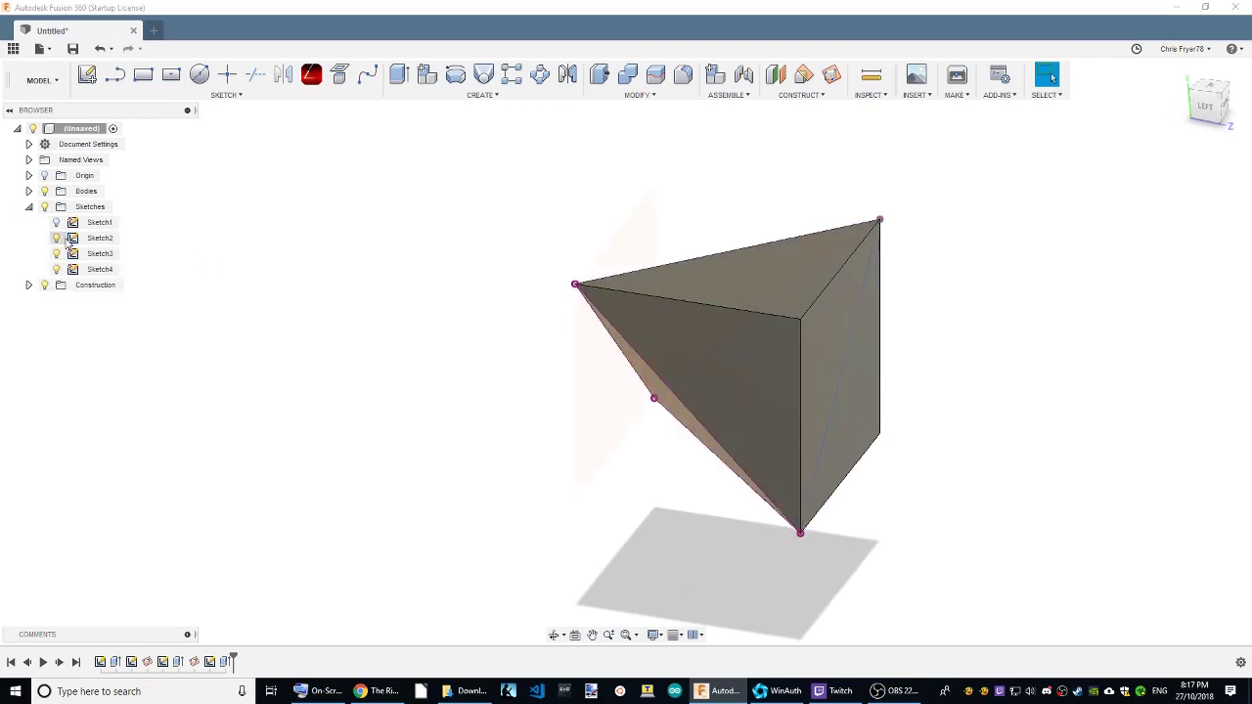
click(831, 74)
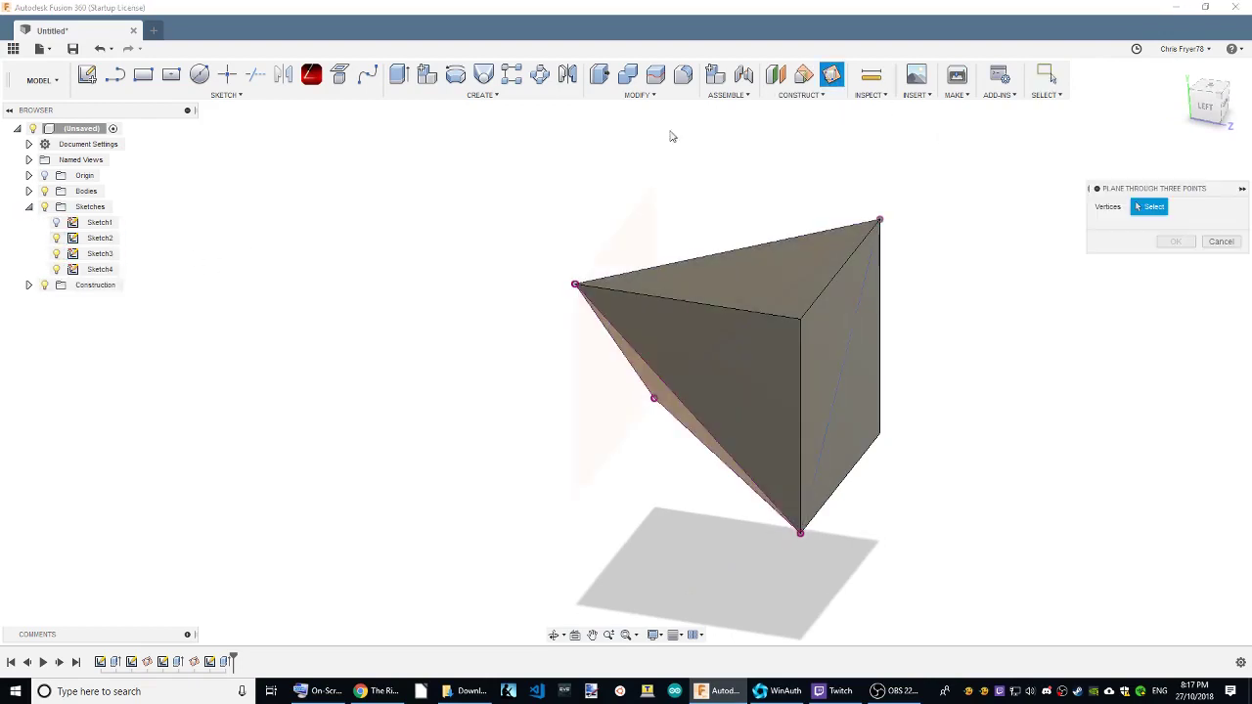
click(880, 220)
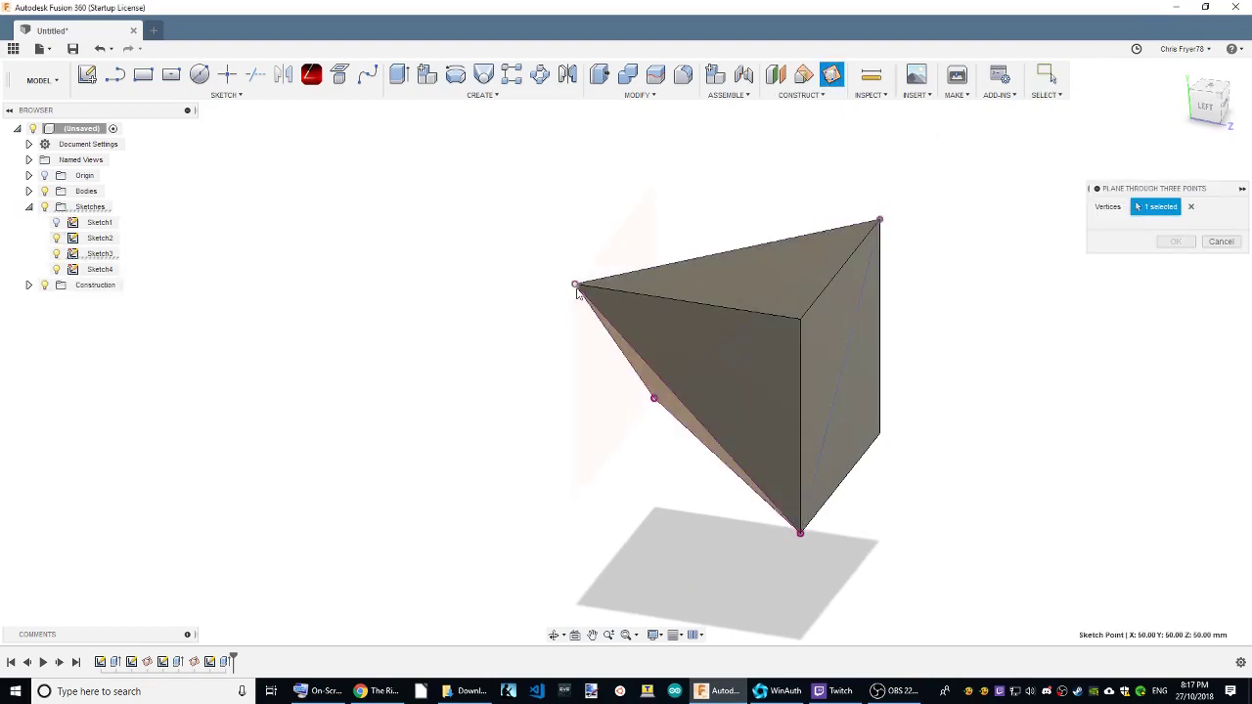
click(800, 534)
click(1189, 245)
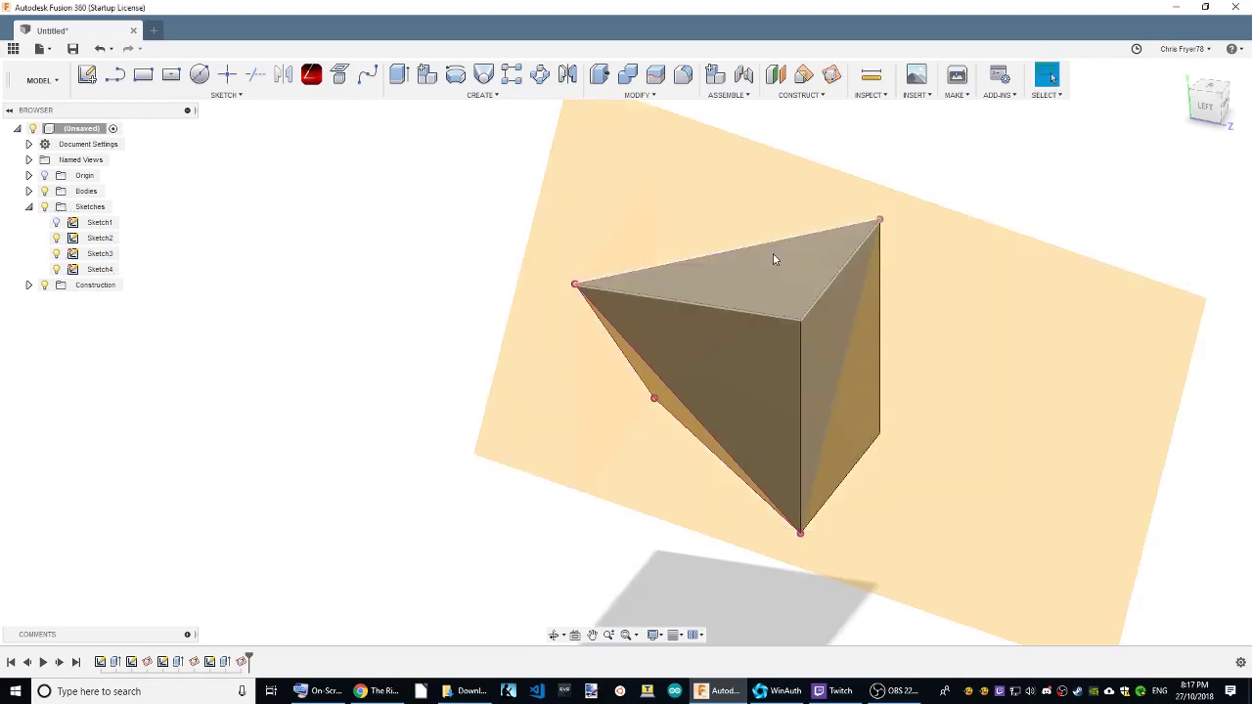
Step: Sketch on the new plane, projecting the triangle's top and left edges
click(87, 74)
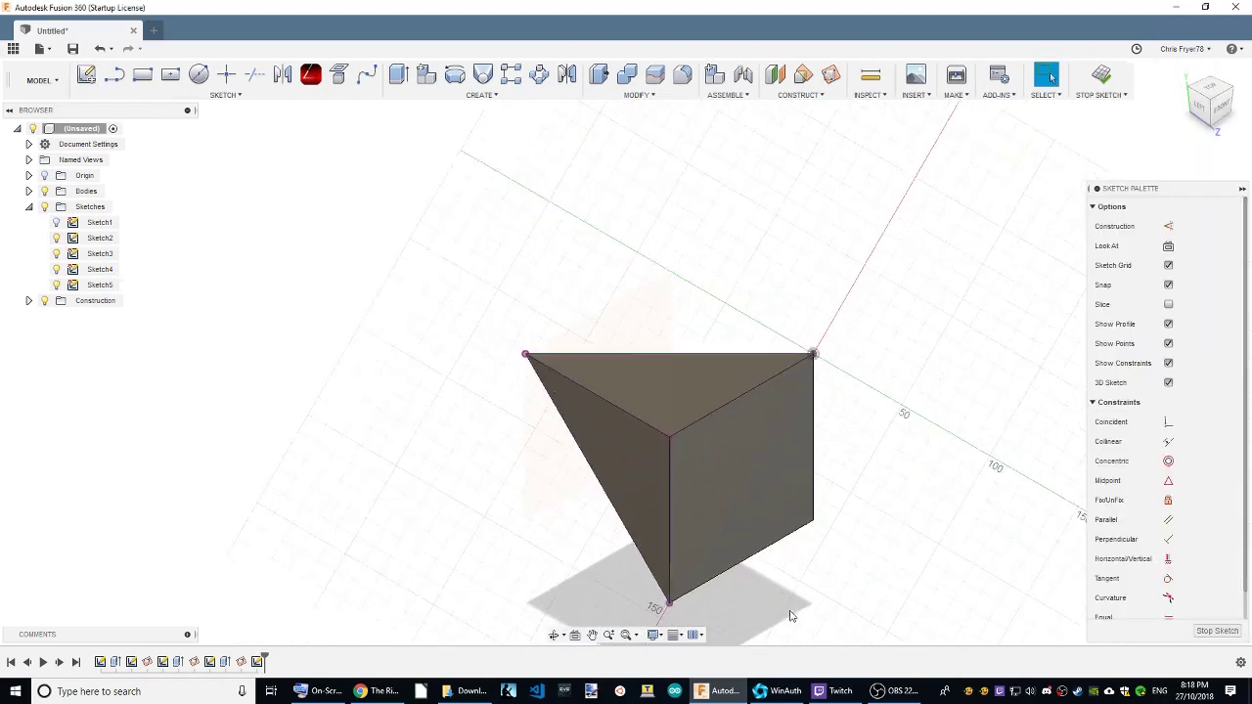
click(338, 84)
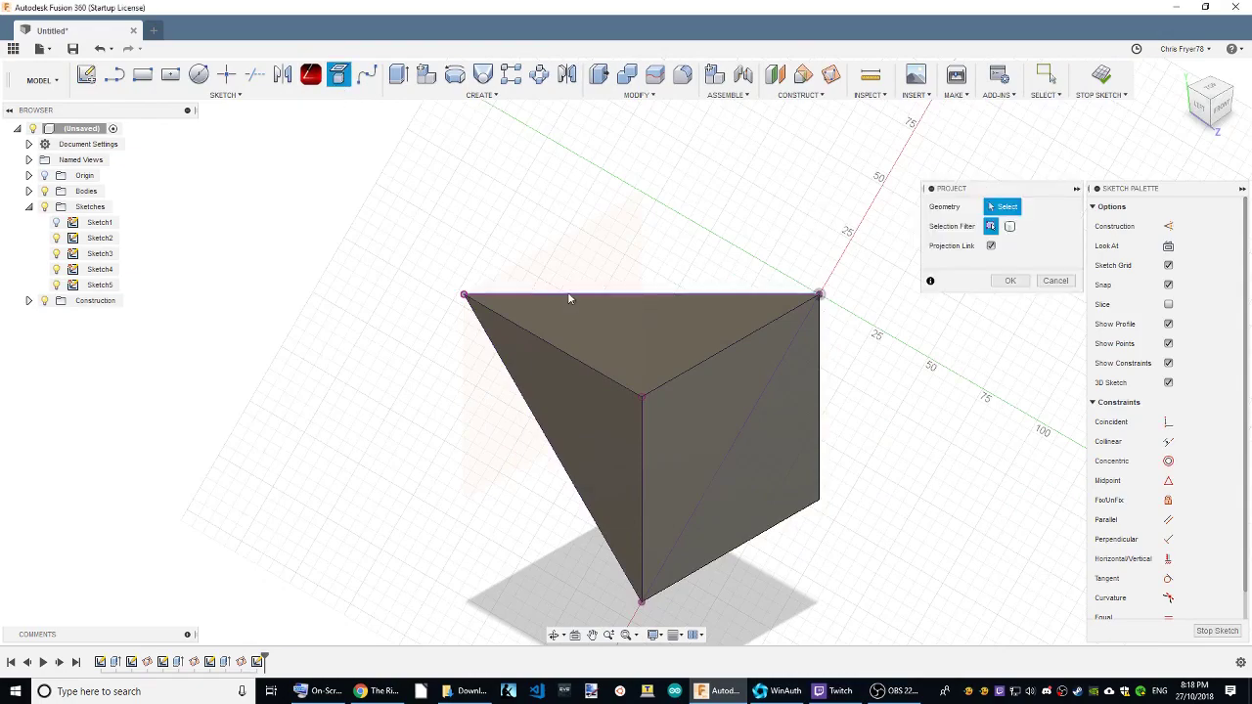
click(569, 298)
click(524, 383)
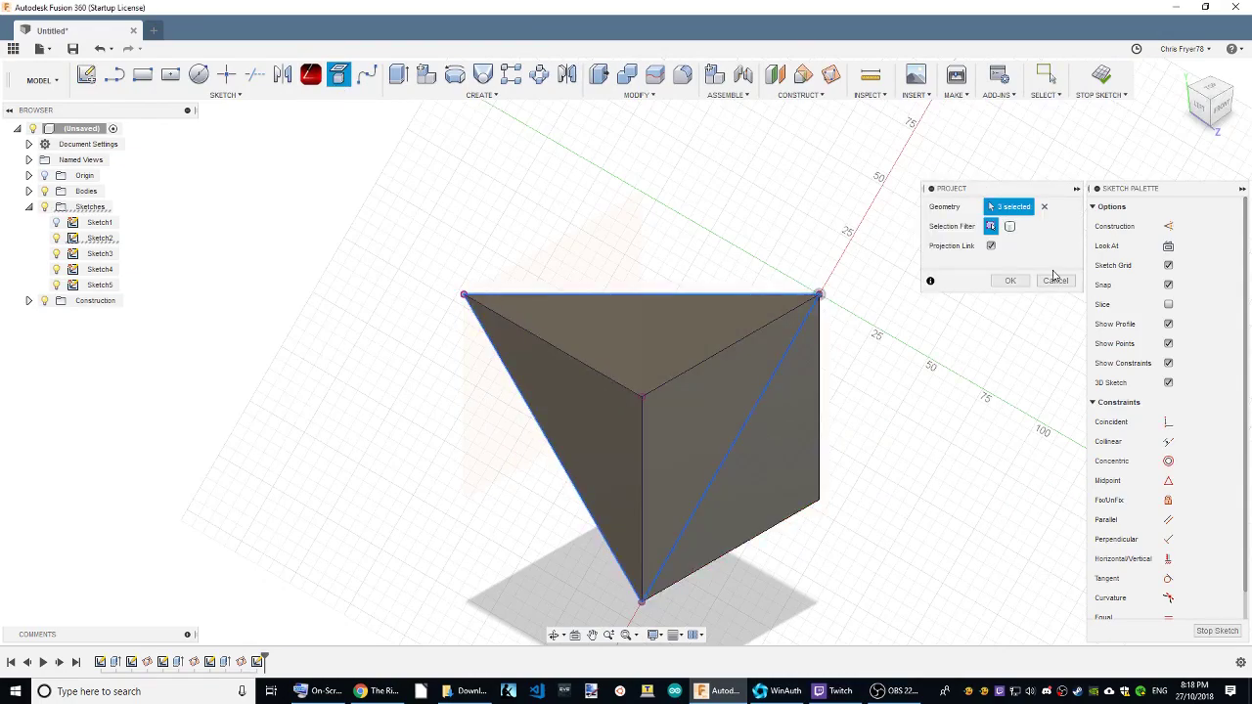
click(1010, 281)
Step: Extrude-cut the profile -150 mm using the E shortcut, then orbit to check the cut
click(1211, 100)
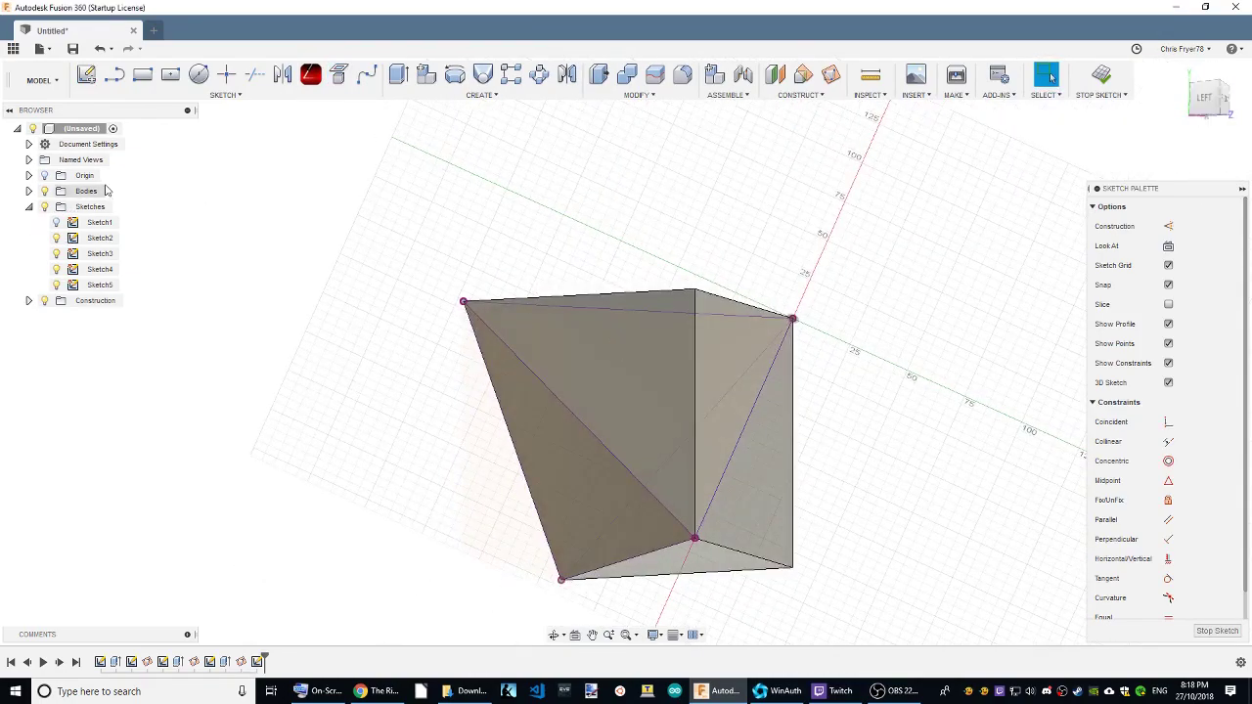
text(e)
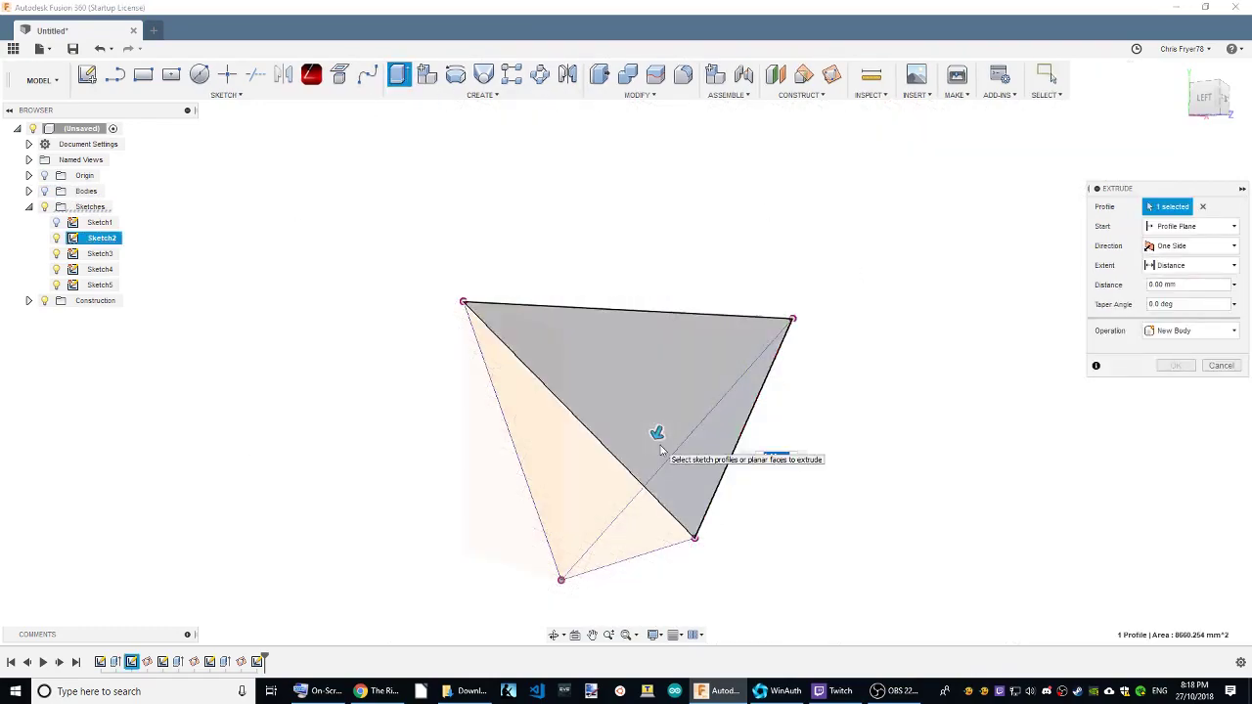
text(-150)
key(Return)
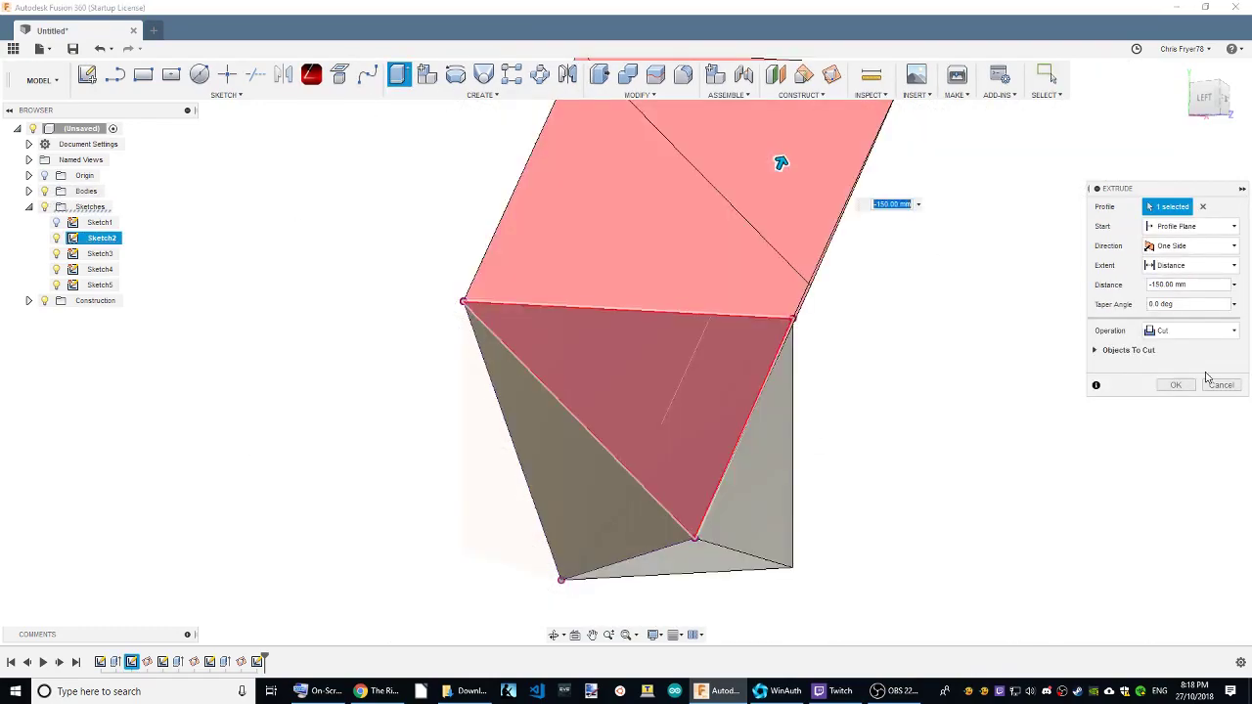
shift+middle_drag(1113, 365, 978, 352)
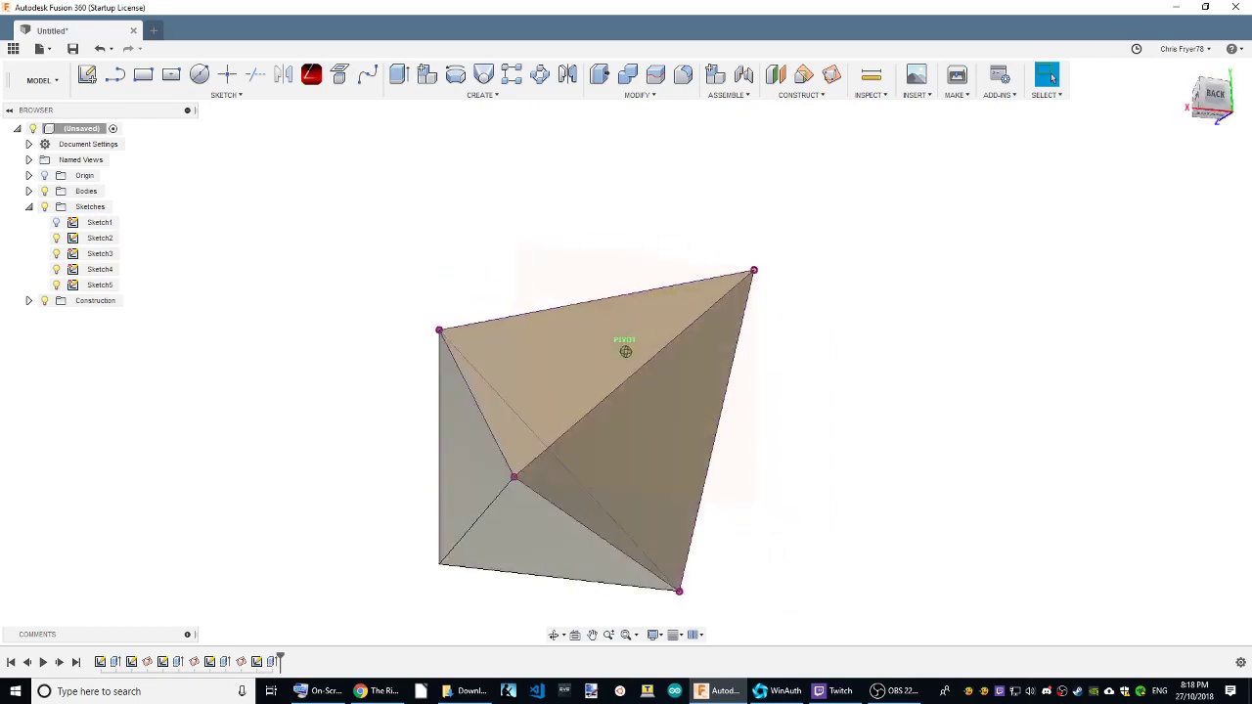
shift+middle_drag(1051, 79, 880, 117)
Step: Add a construction plane through the last corner's three vertices
click(831, 74)
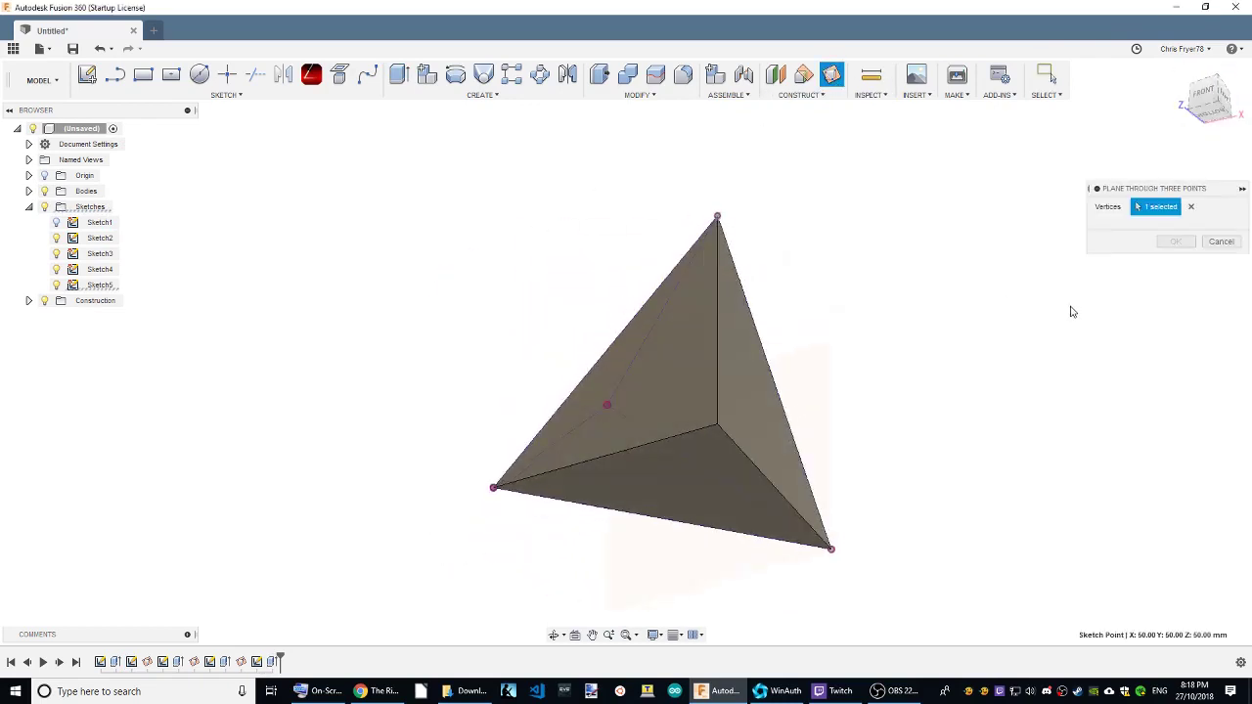
click(495, 492)
click(830, 549)
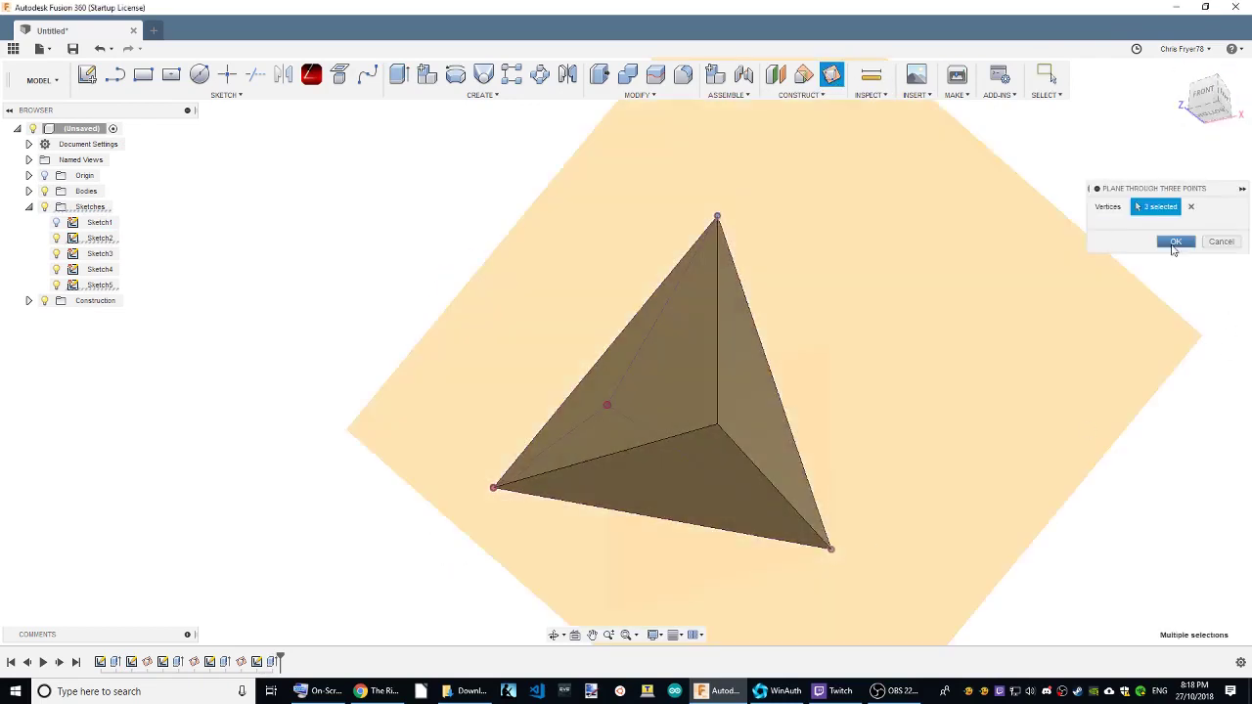
click(1175, 241)
Step: Sketch on the new plane, project the left and right triangle edges, and hide the body
click(87, 74)
click(720, 166)
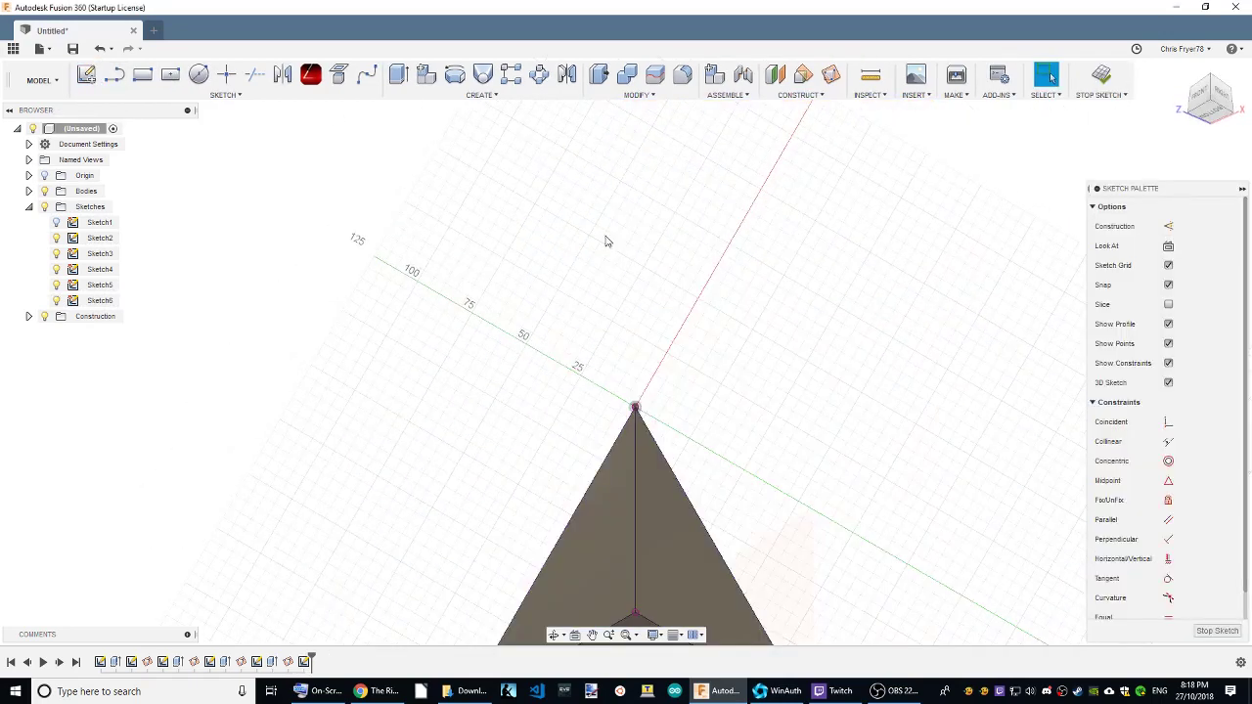
click(336, 79)
click(650, 318)
click(845, 319)
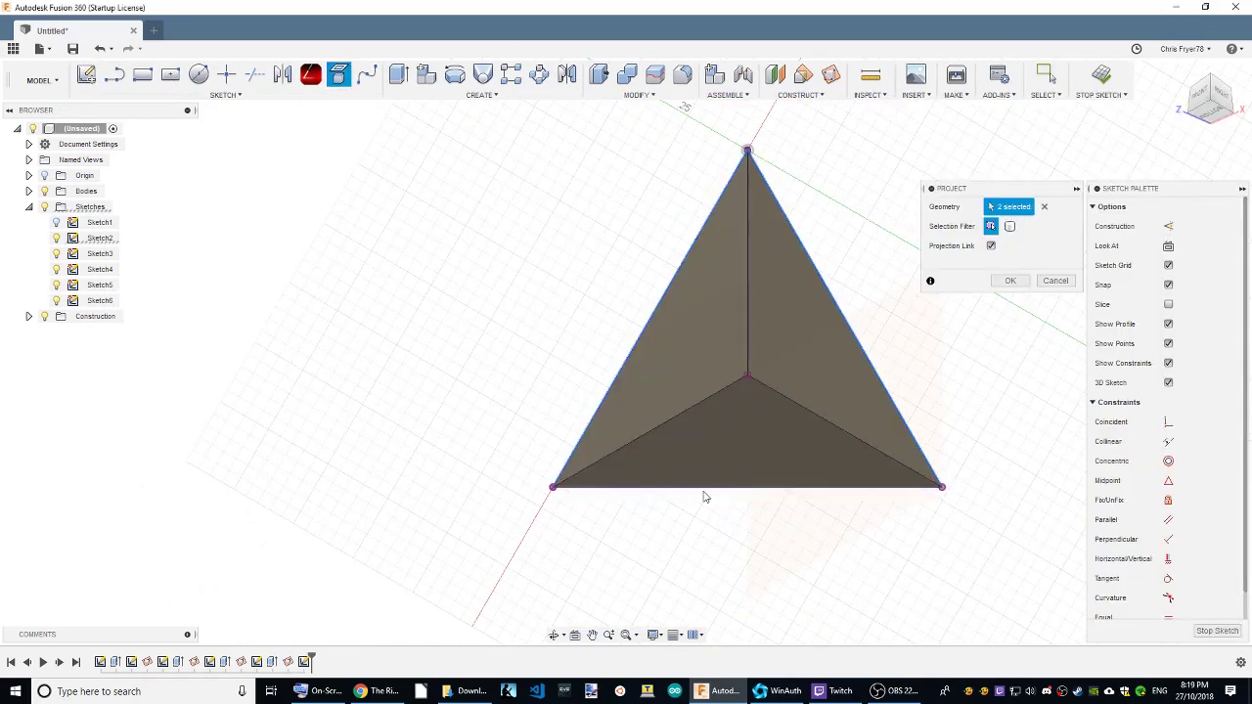
click(1008, 281)
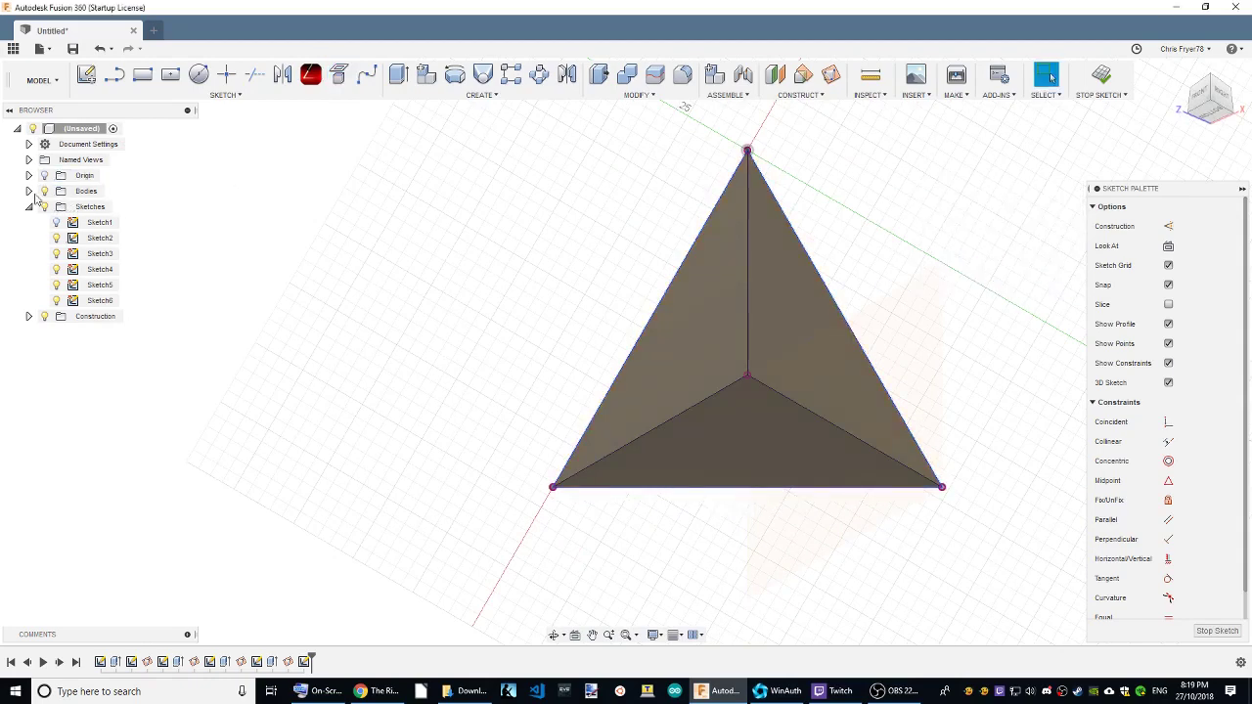
click(44, 191)
Step: Extrude-cut the front triangle profile 105 mm to remove the final corner
click(399, 74)
shift+middle_drag(625, 351, 684, 371)
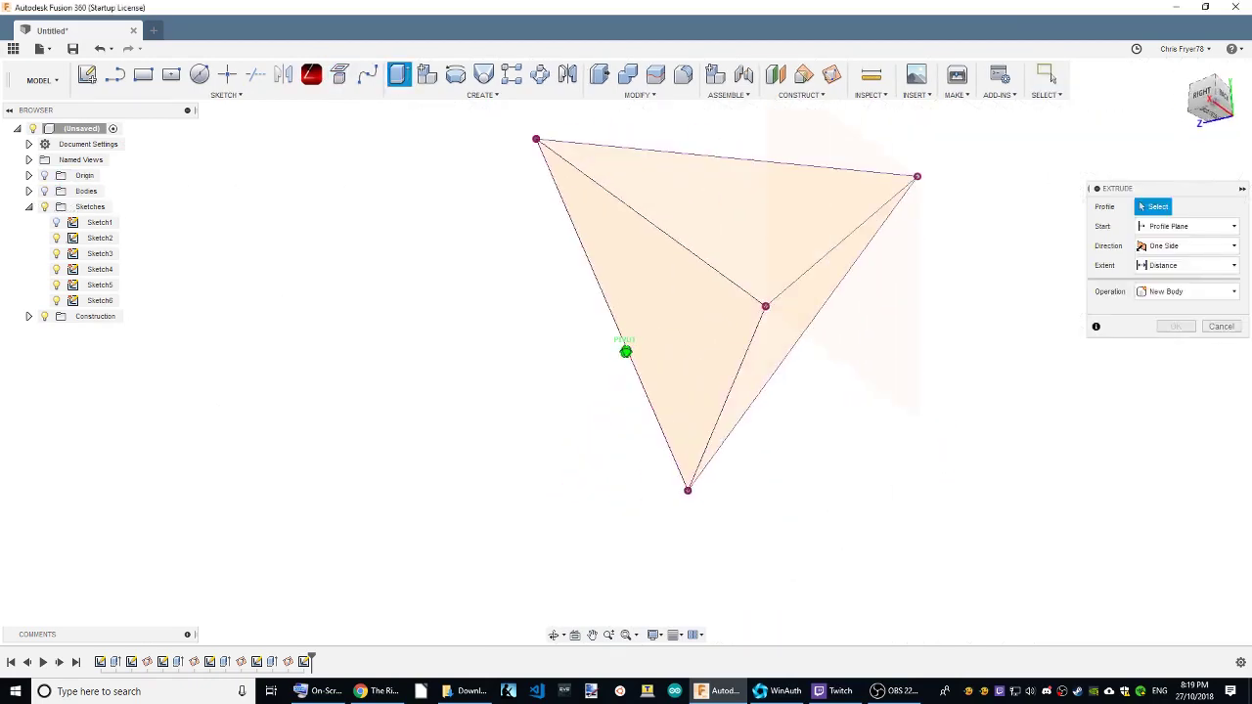
click(659, 265)
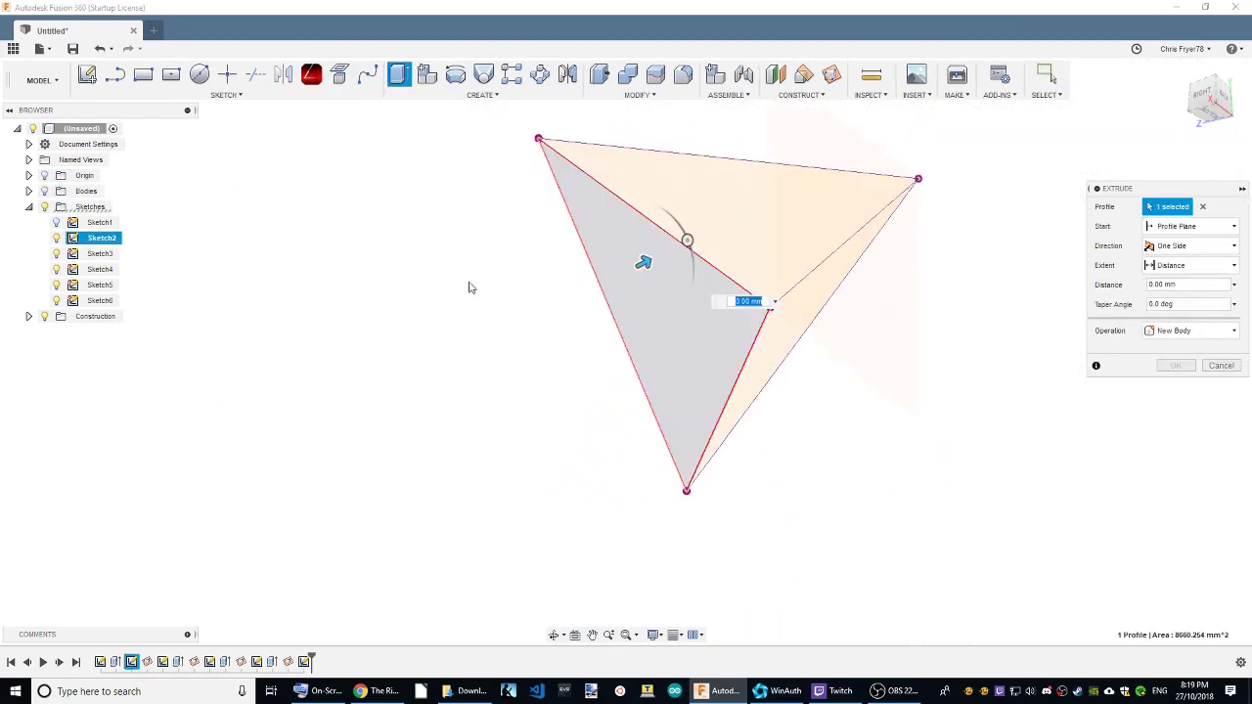
click(652, 262)
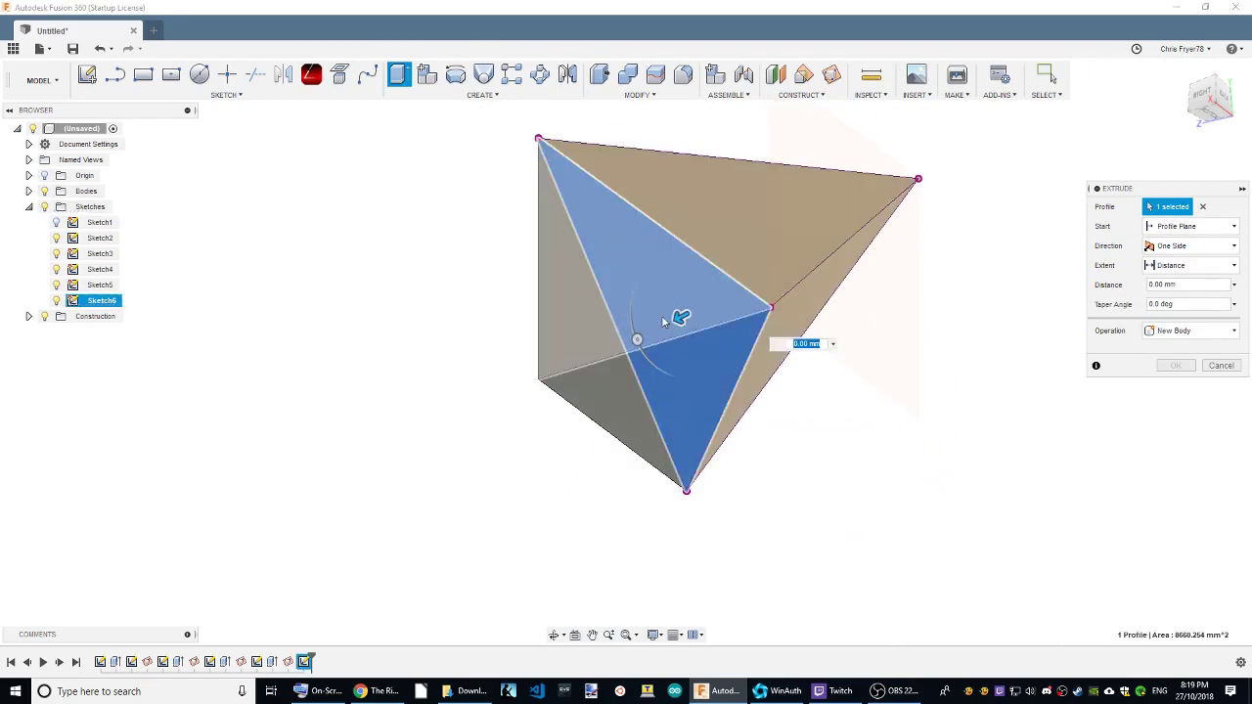
drag(661, 315, 444, 439)
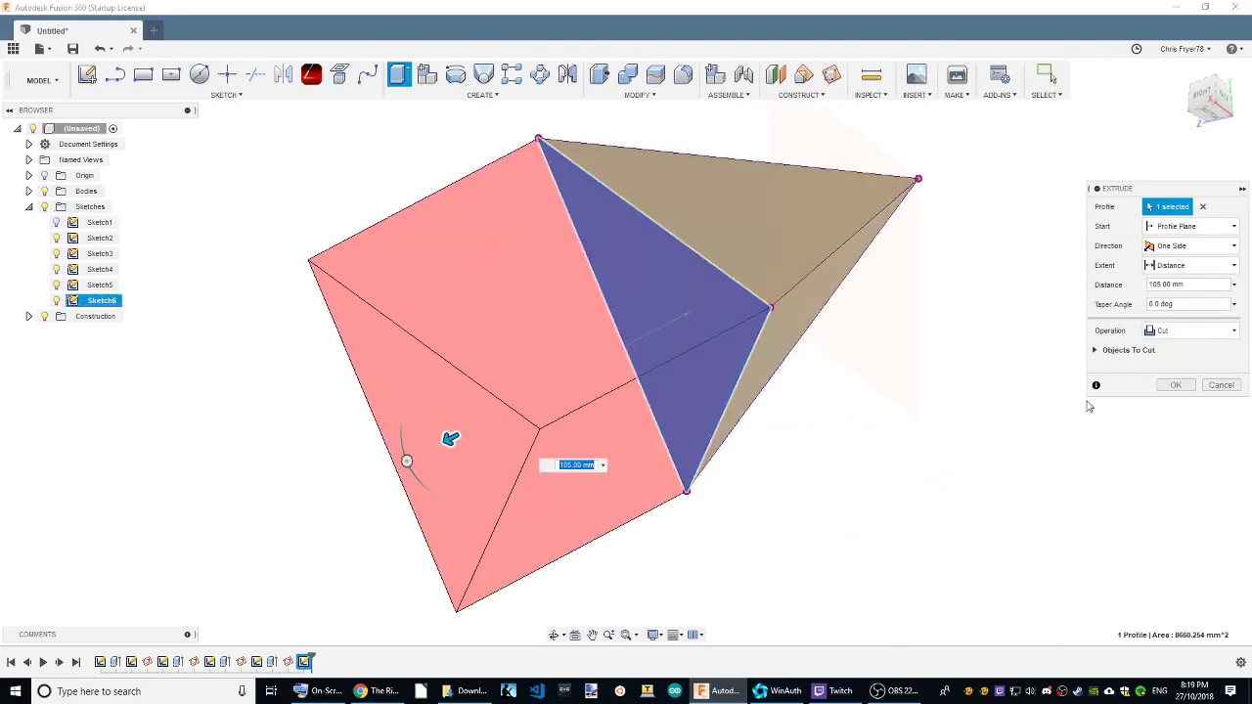
click(1176, 385)
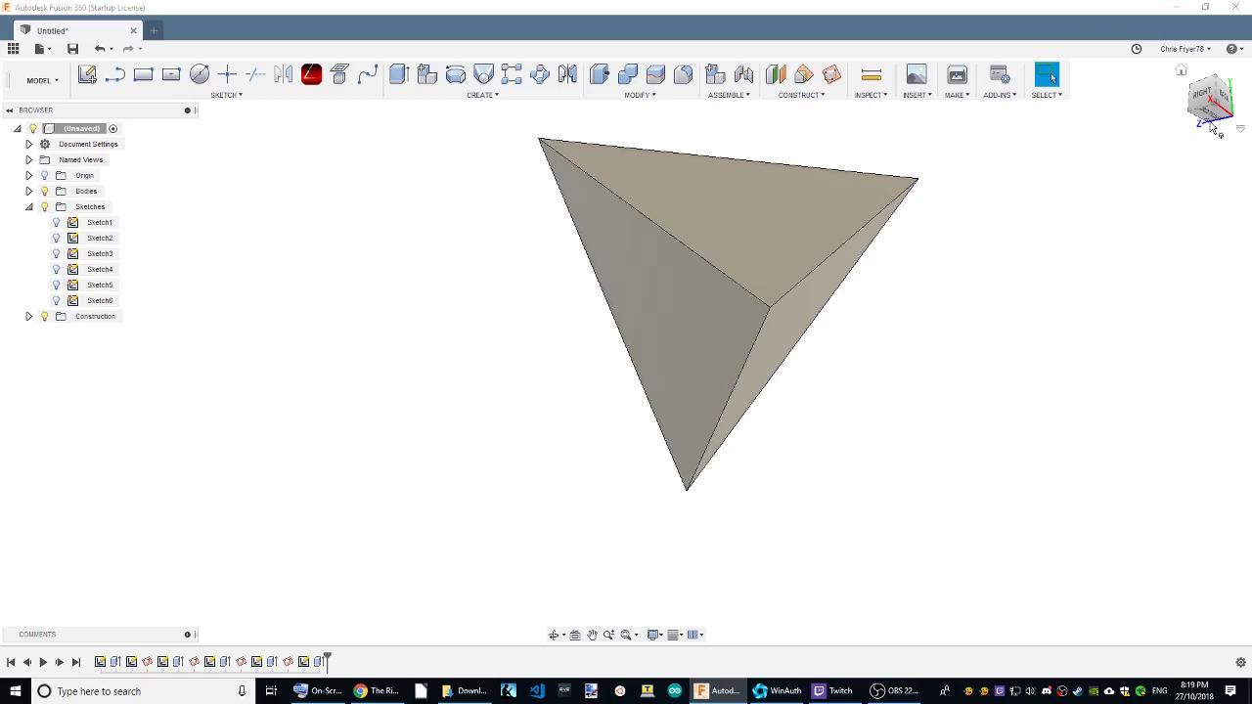
mouse_move(1192, 105)
shift+middle_down()
mouse_move(1234, 105)
mouse_move(1213, 110)
shift+middle_up()
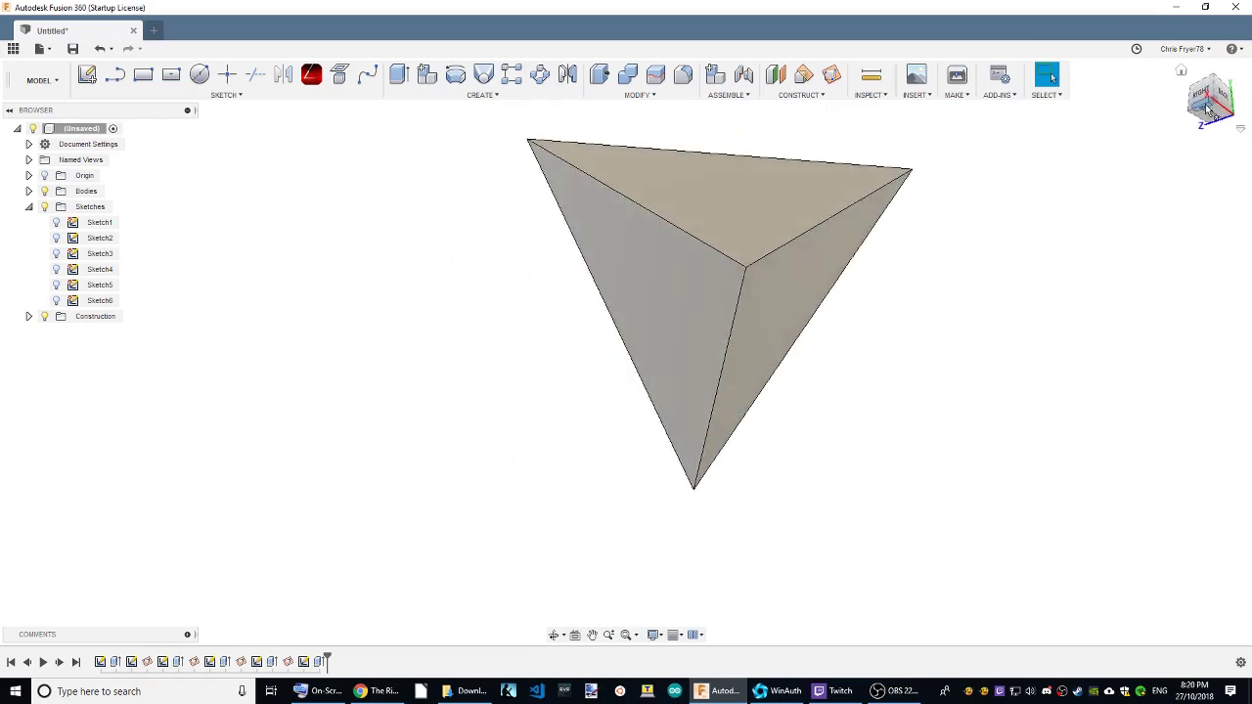